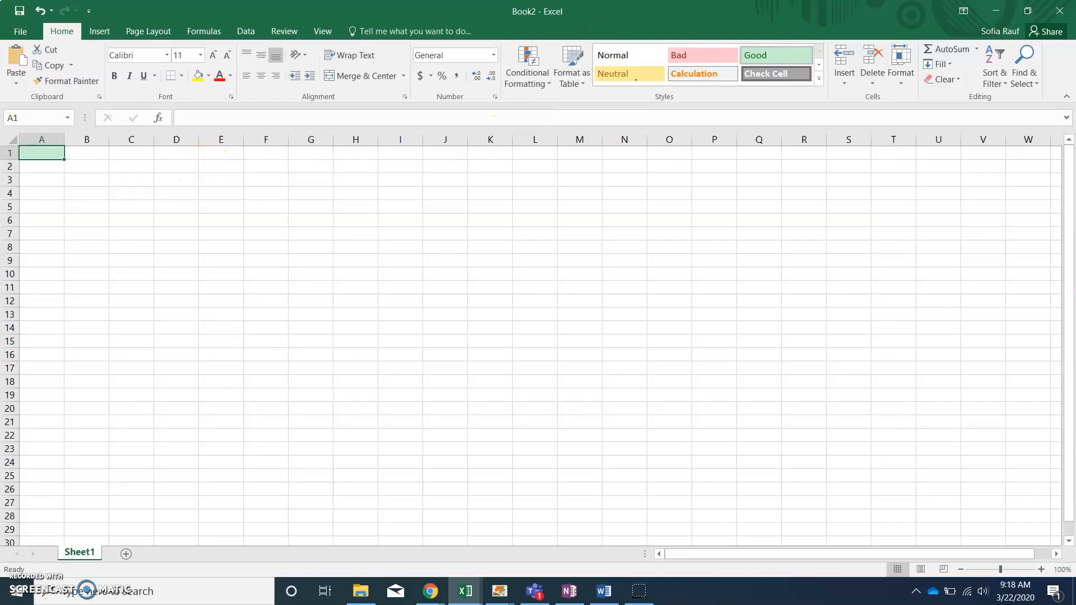
# Undo the green cell style applied to cell A1.
pyautogui.click(81, 223)
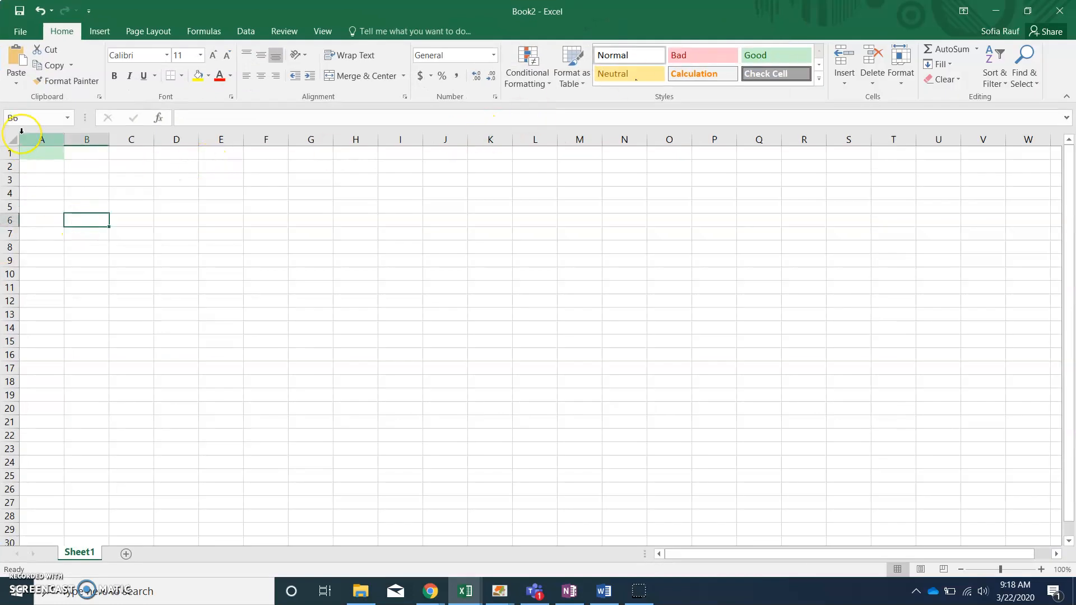
pyautogui.hotkey('ctrl', 'z')
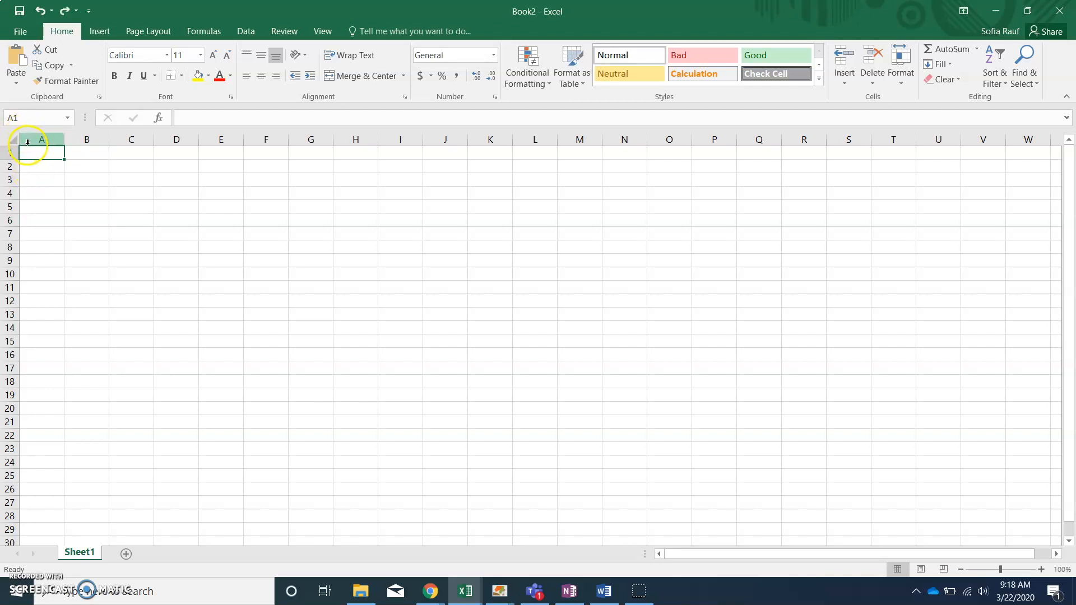
# Examine the sheet's structure by highlighting columns A to E, rows 1 and 2, and several individual cells in column D.
pyautogui.click(30, 139)
pyautogui.click(83, 137)
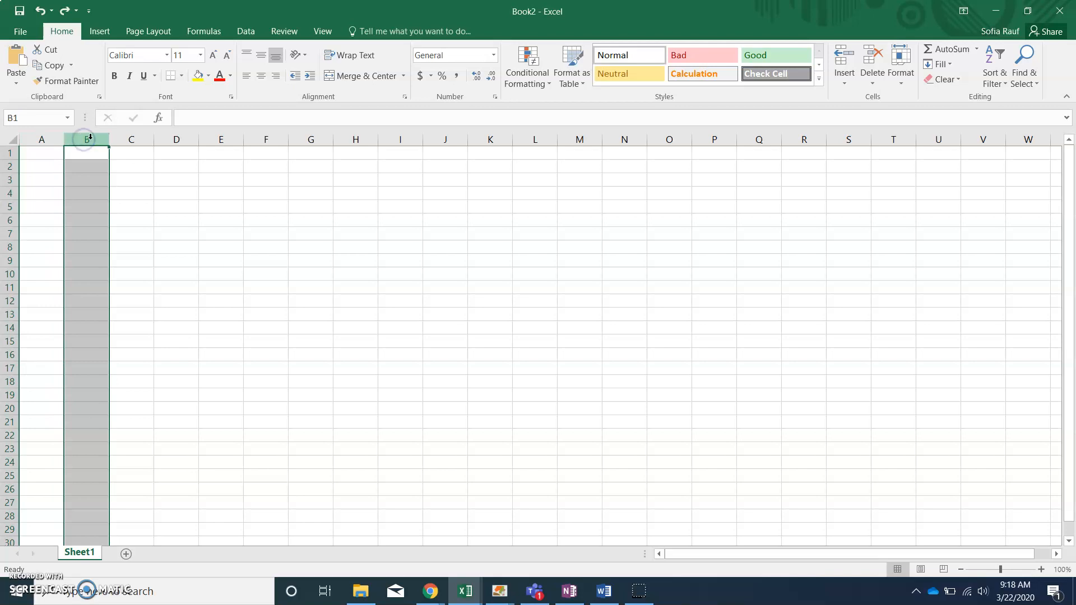
pyautogui.click(137, 139)
pyautogui.click(180, 138)
pyautogui.click(219, 138)
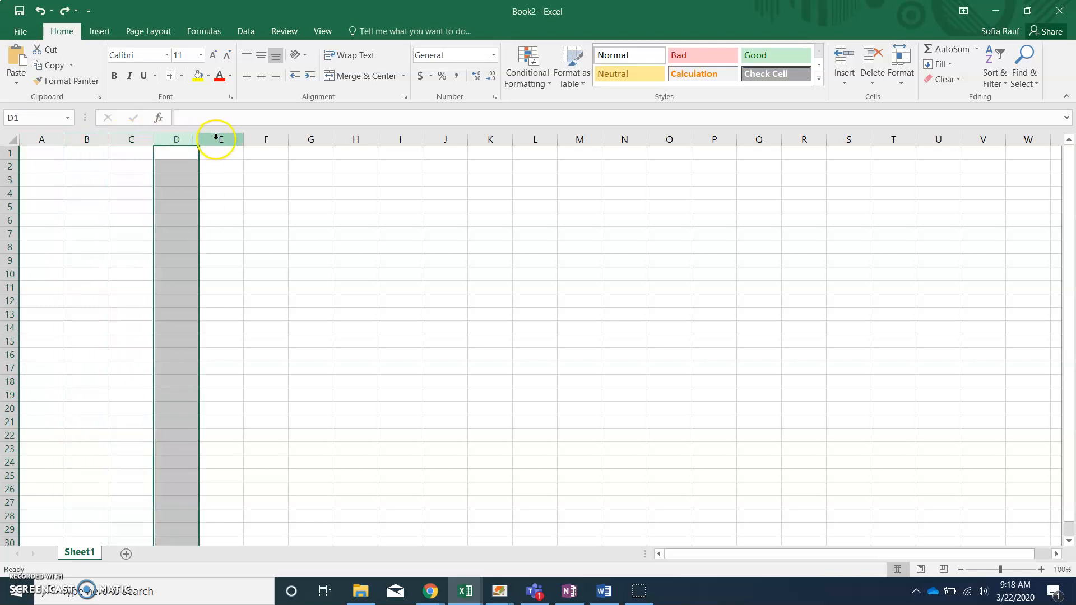
pyautogui.click(73, 136)
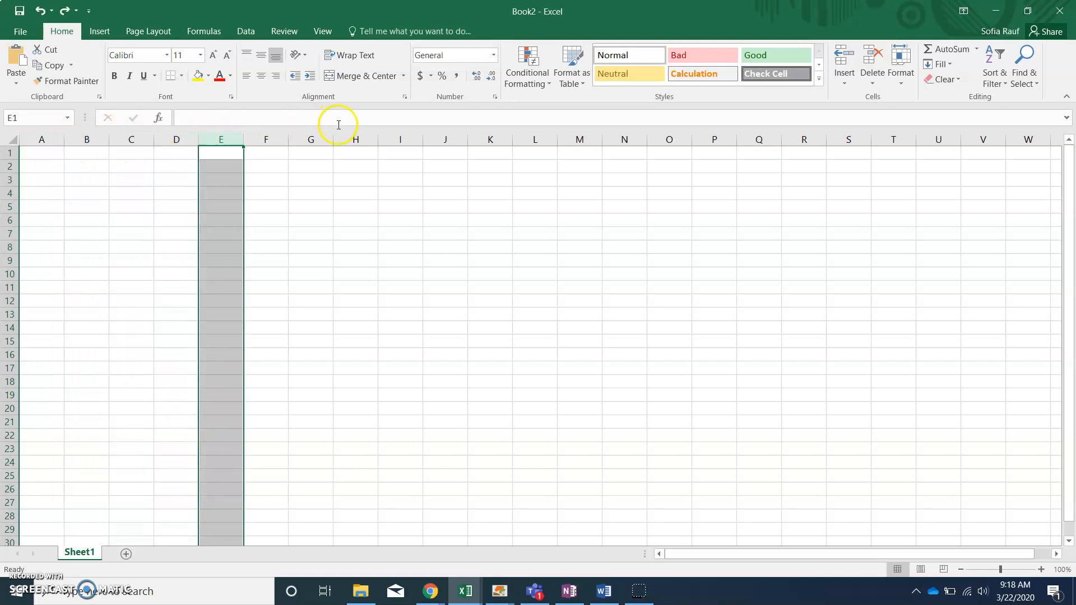
pyautogui.click(9, 153)
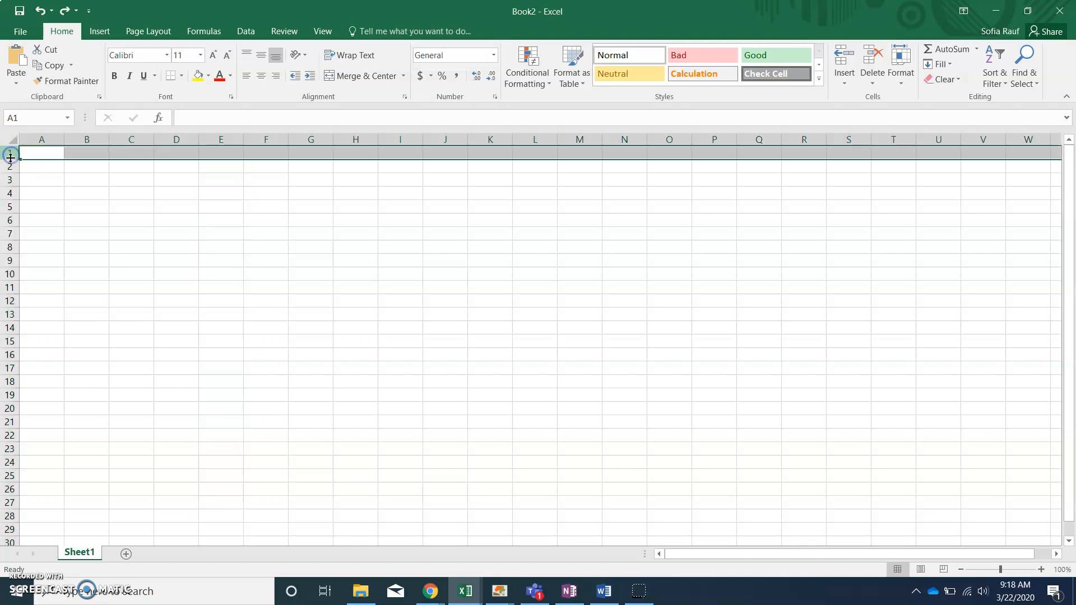
pyautogui.click(9, 168)
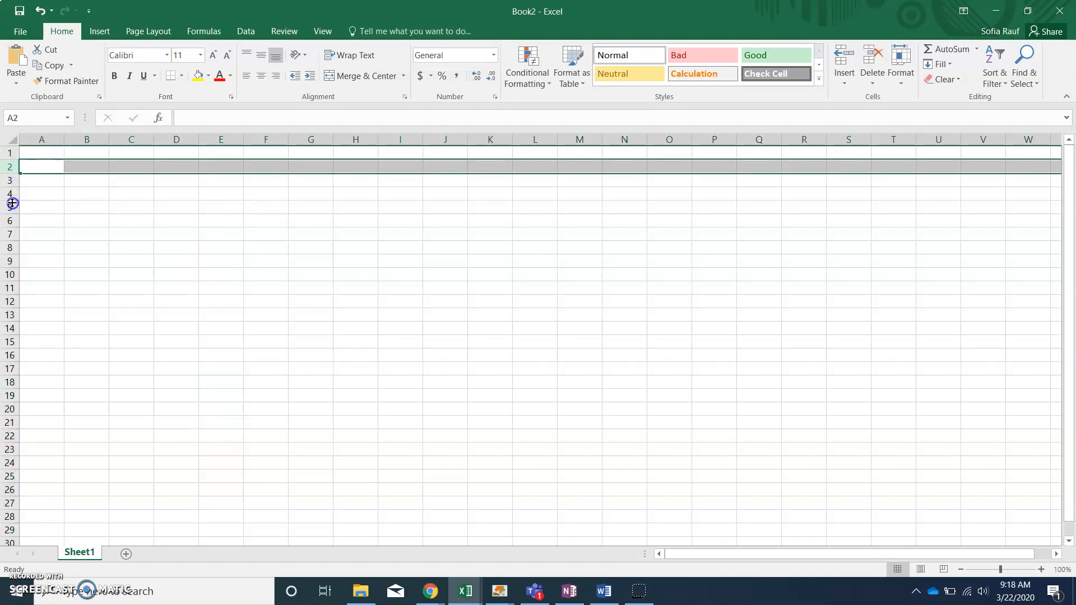
pyautogui.click(183, 226)
pyautogui.click(178, 193)
pyautogui.click(175, 165)
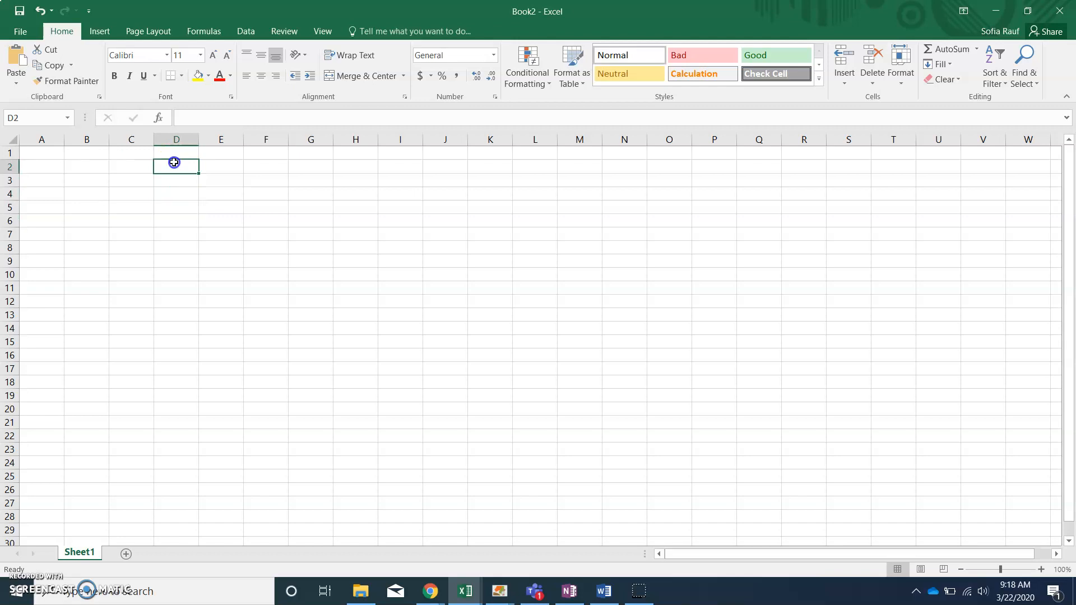
# Enter the title "The Incredibles Spreadsheet" in cell A1.
pyautogui.click(42, 152)
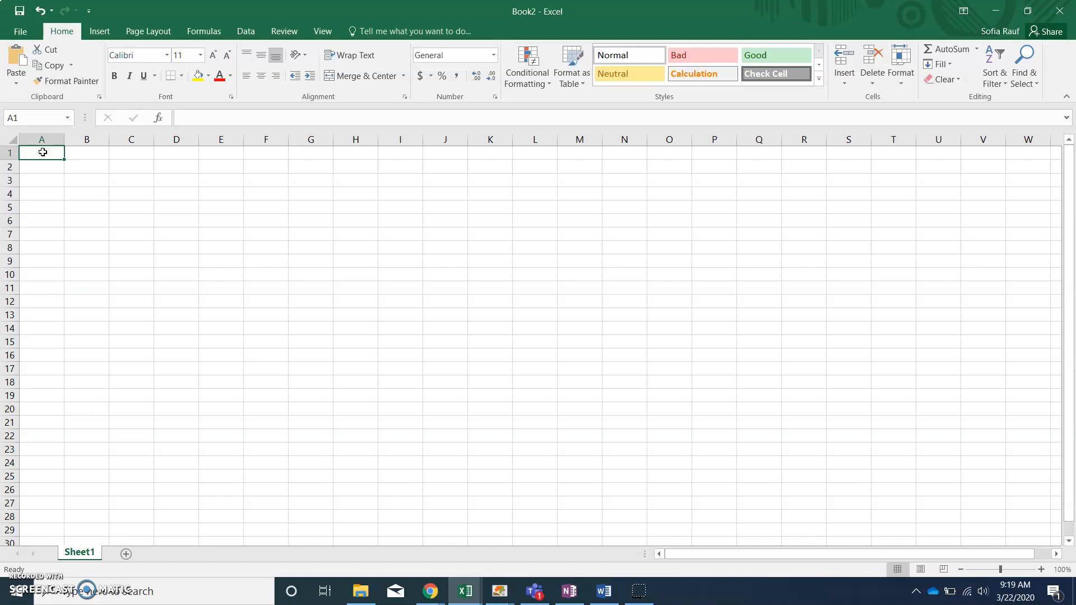
pyautogui.write('The Incredibles Software')
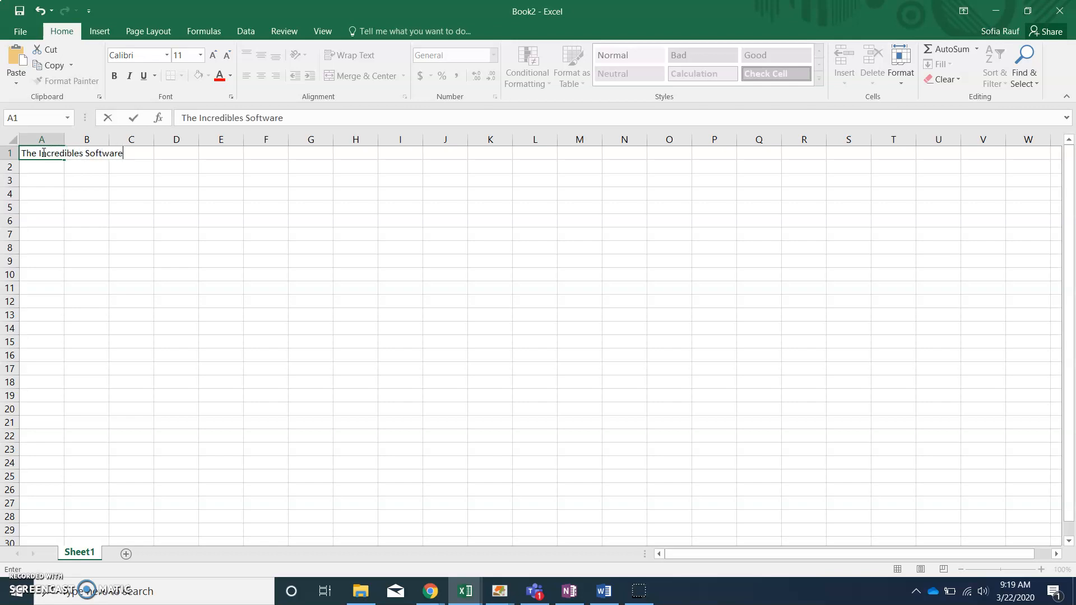
pyautogui.press('BackSpace')
pyautogui.press('BackSpace')
pyautogui.press('BackSpace')
pyautogui.press('BackSpace')
pyautogui.press('BackSpace')
pyautogui.press('BackSpace')
pyautogui.press('Return')
# Merge and center the title across A1:M1 and set its font to Adobe Gothic Std B.
pyautogui.click(54, 154)
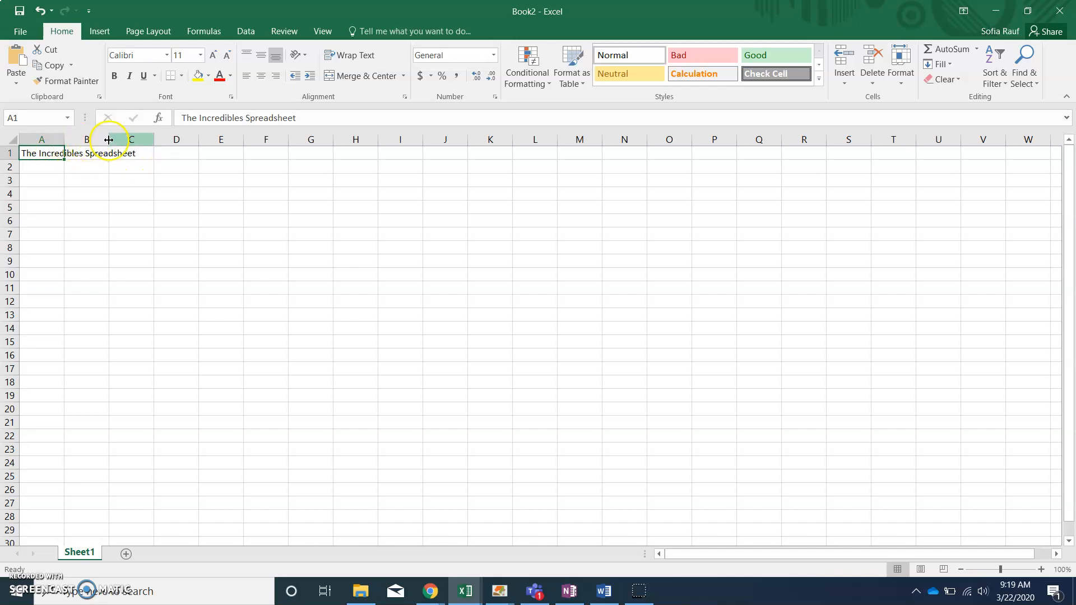
pyautogui.moveTo(52, 153); pyautogui.dragTo(574, 153)
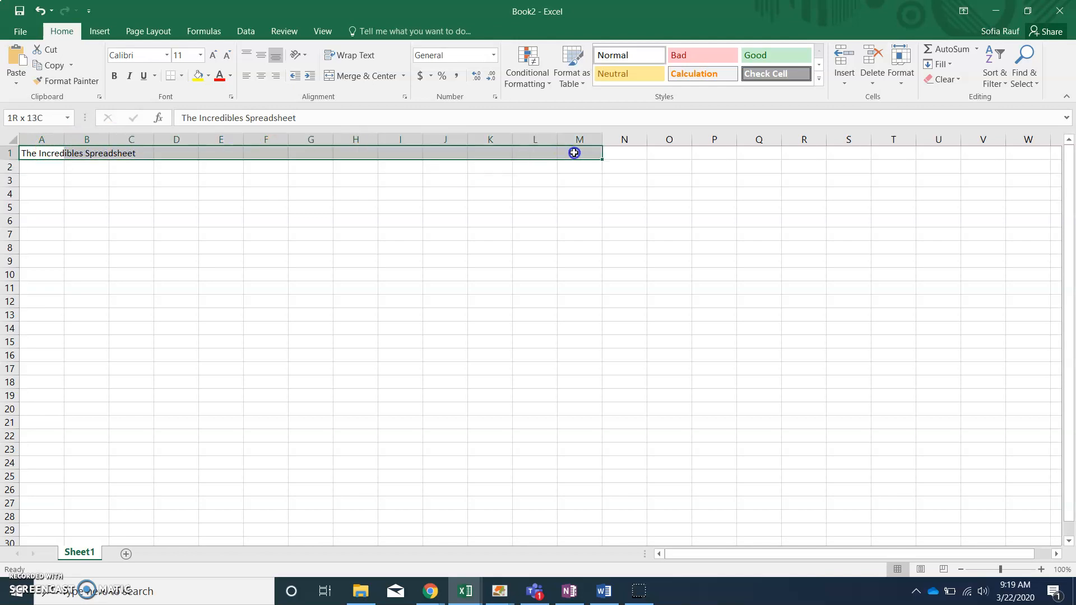
pyautogui.click(360, 76)
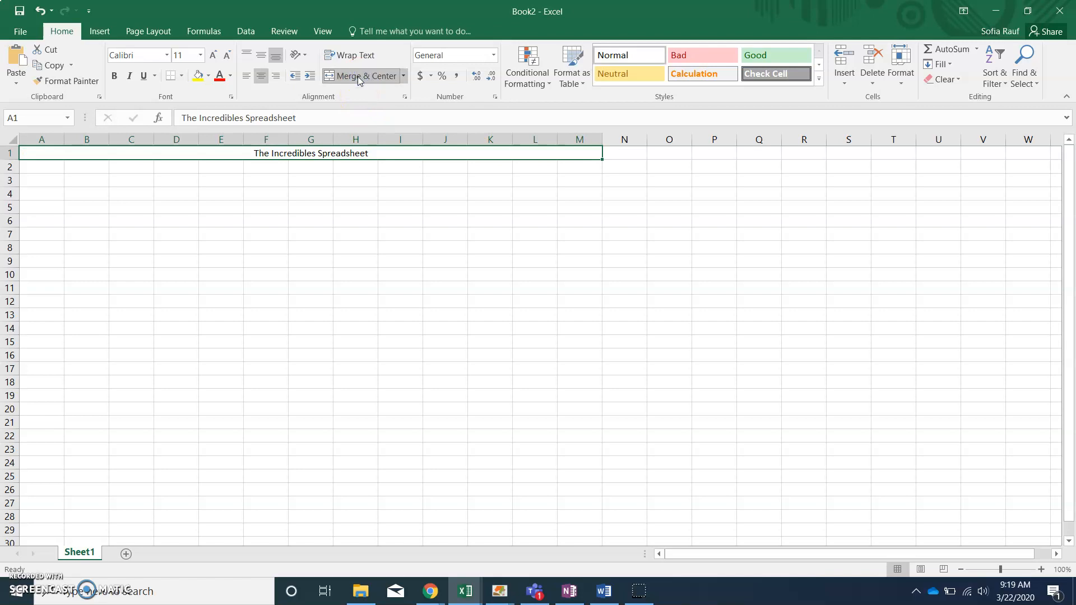
pyautogui.click(167, 56)
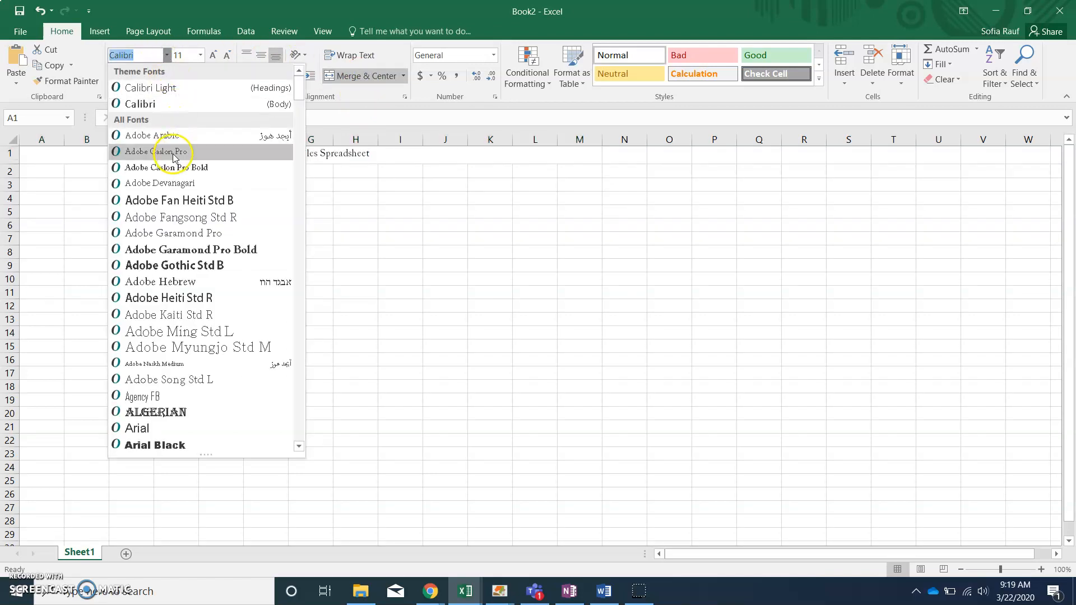
pyautogui.click(183, 261)
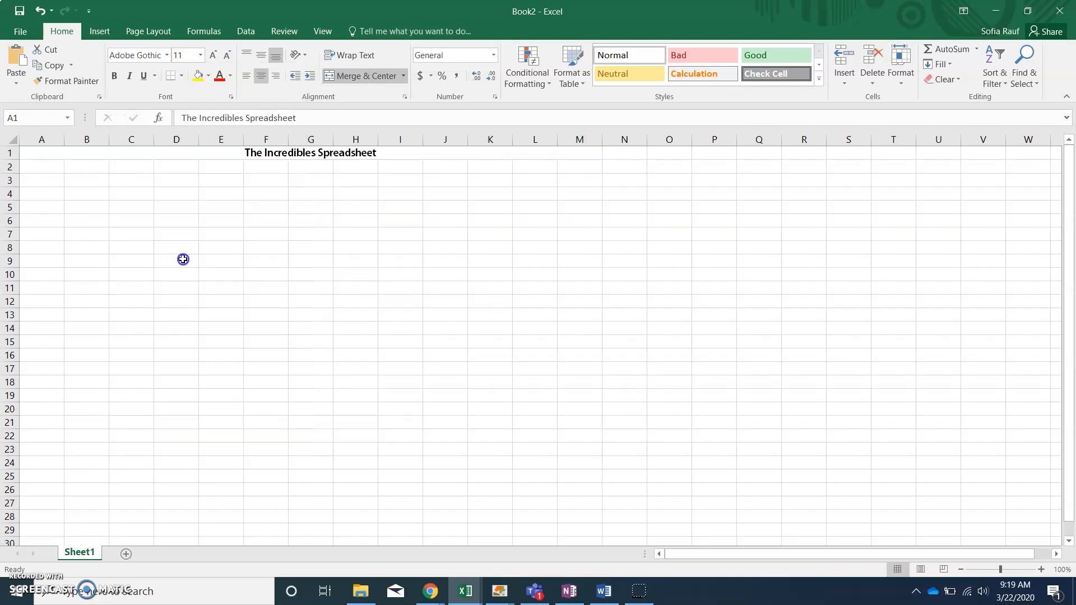
# Enlarge the title text to size 26 and give the merged title cell a yellow fill.
pyautogui.click(214, 55)
pyautogui.click(215, 56)
pyautogui.click(215, 56)
pyautogui.click(215, 55)
pyautogui.click(215, 55)
pyautogui.click(215, 56)
pyautogui.click(215, 56)
pyautogui.click(214, 55)
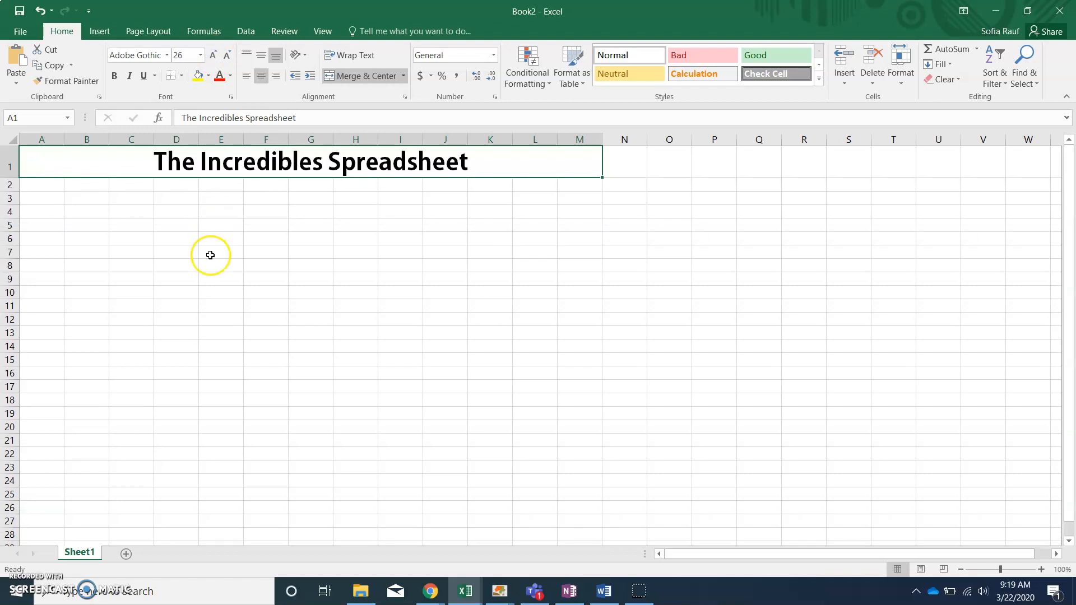
pyautogui.click(200, 74)
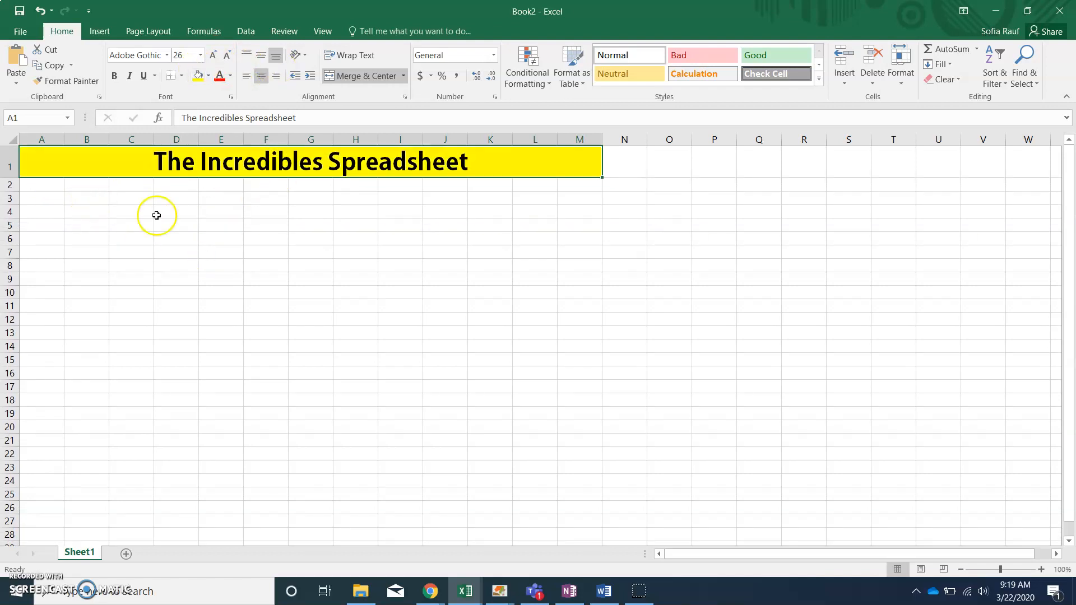
# Enter the header "Item Name" in A3 and widen column A to fit it.
pyautogui.click(45, 200)
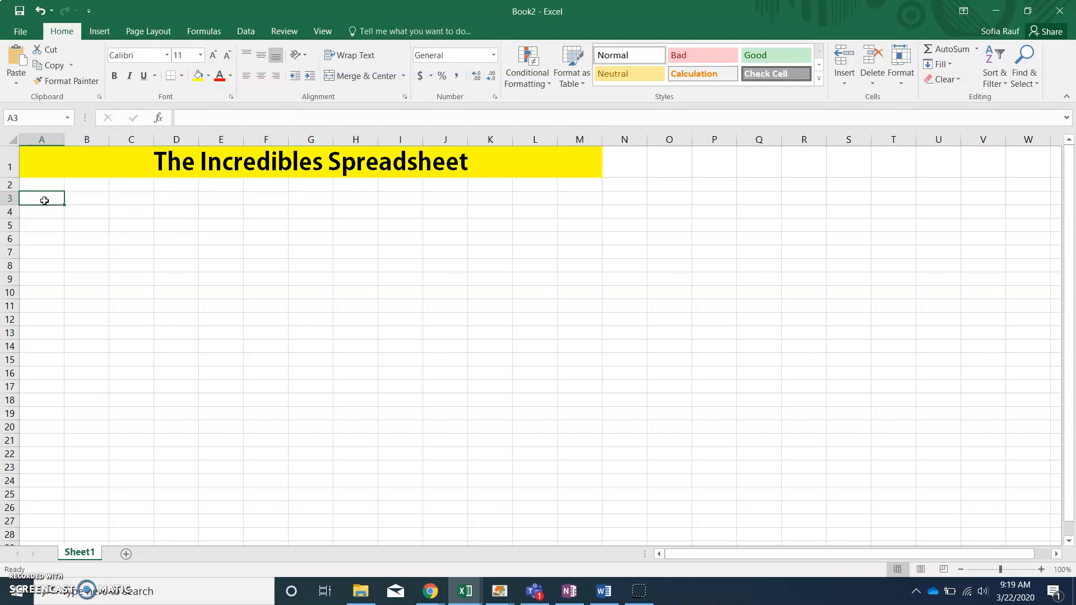
pyautogui.write('Item Name')
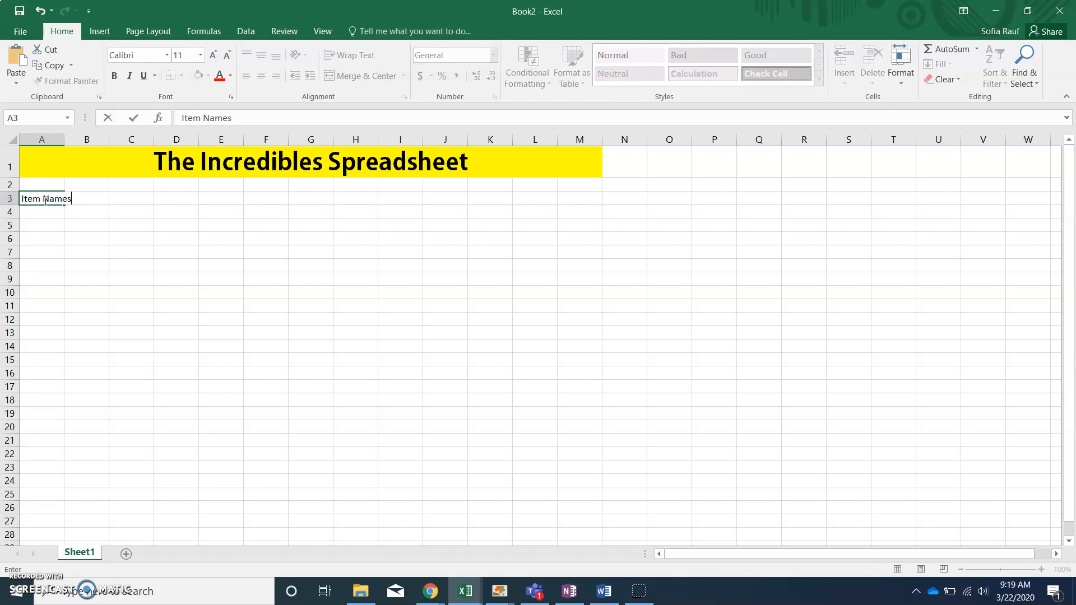
pyautogui.click(96, 200)
pyautogui.press('Return')
pyautogui.click(63, 197)
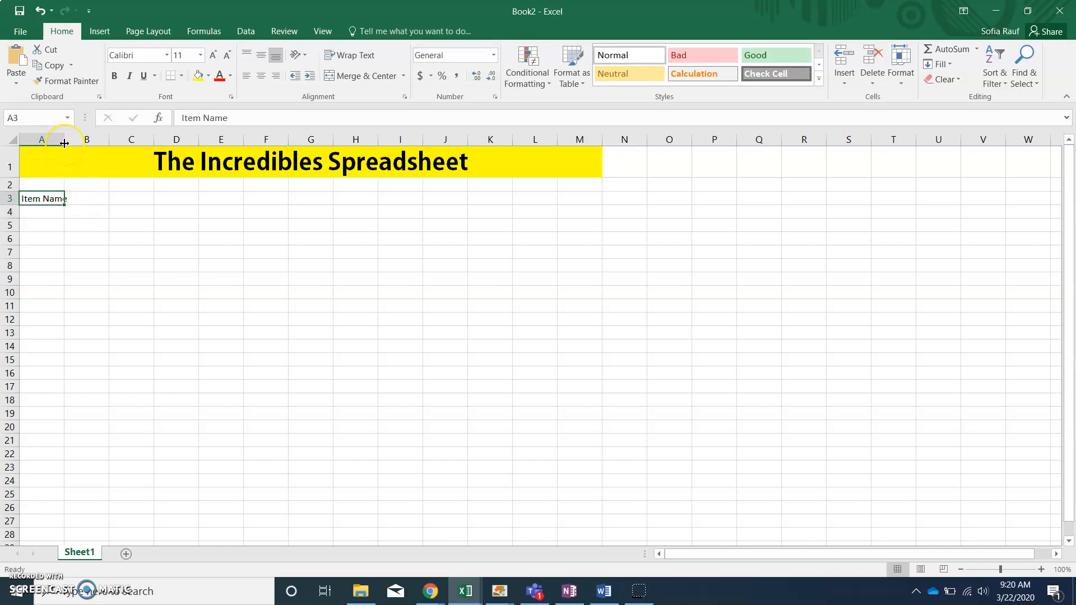
pyautogui.moveTo(64, 143); pyautogui.dragTo(76, 140)
# Enter the headers "Quantity", "Cost" and "Total Cost" in cells B3, C3 and D3.
pyautogui.click(112, 200)
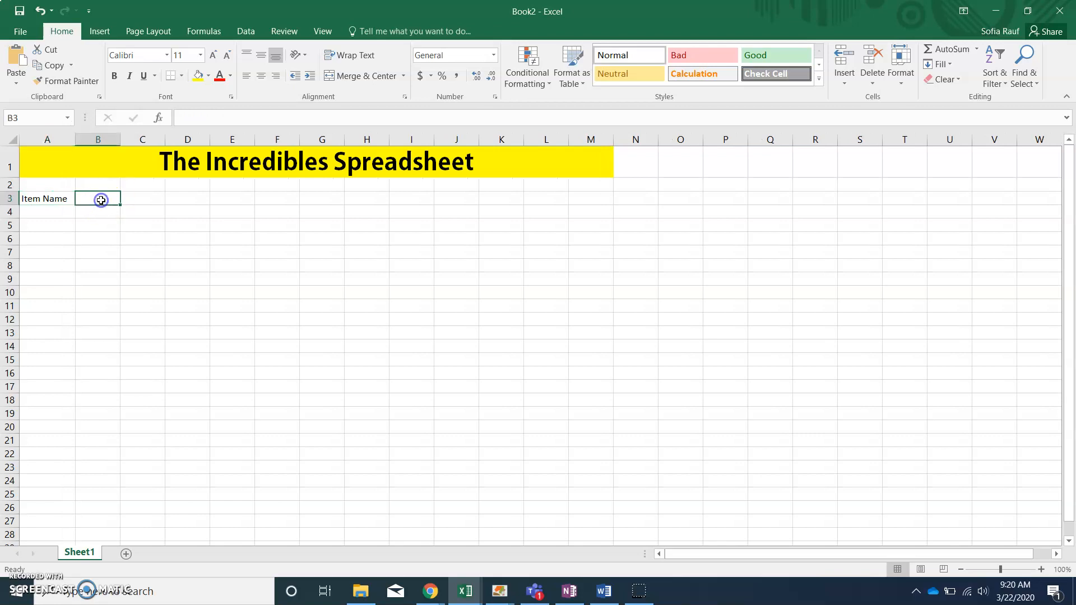
pyautogui.write('Quanit')
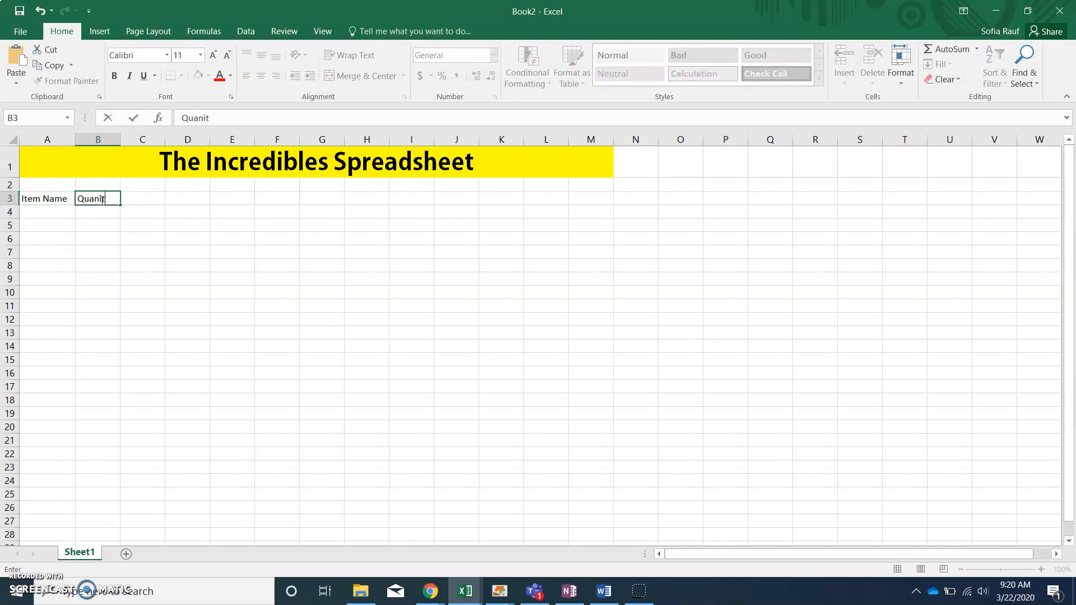
pyautogui.write('y')
pyautogui.press('BackSpace')
pyautogui.click(130, 197)
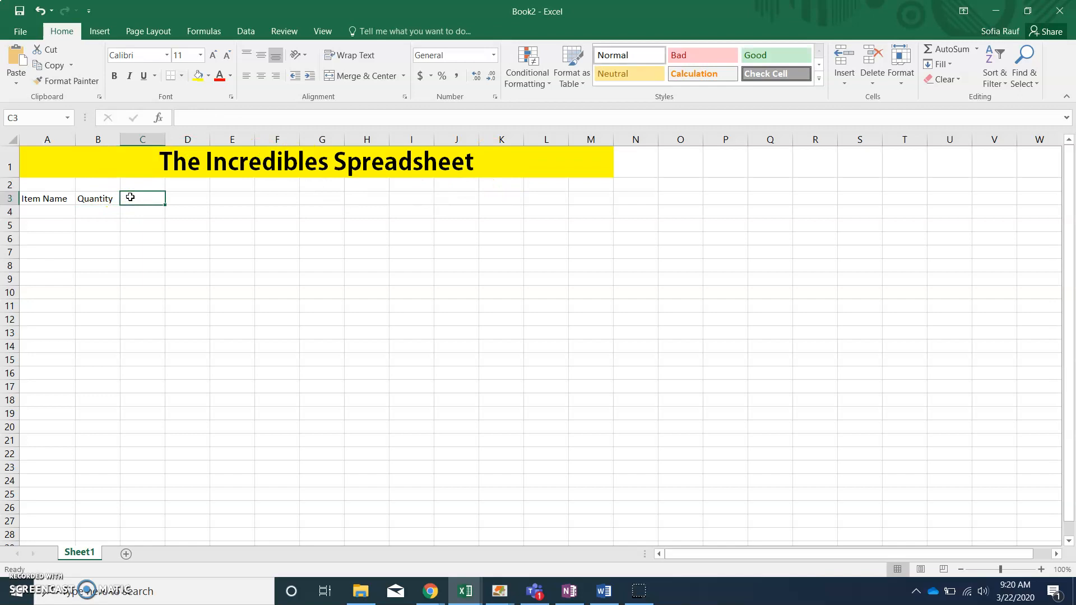
pyautogui.write('Cost')
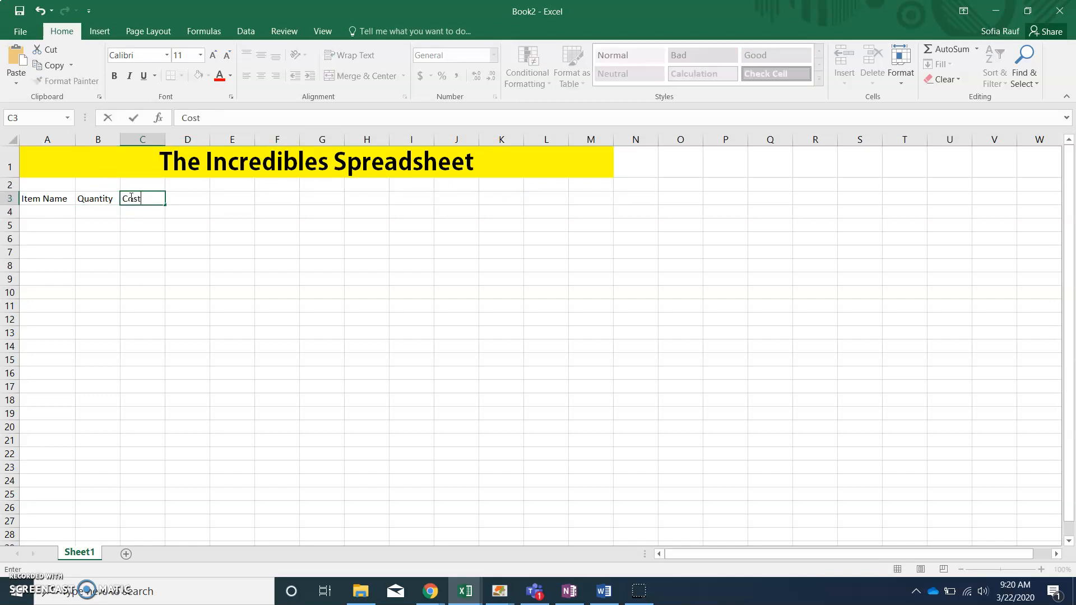
pyautogui.click(187, 196)
pyautogui.write('Total Cost')
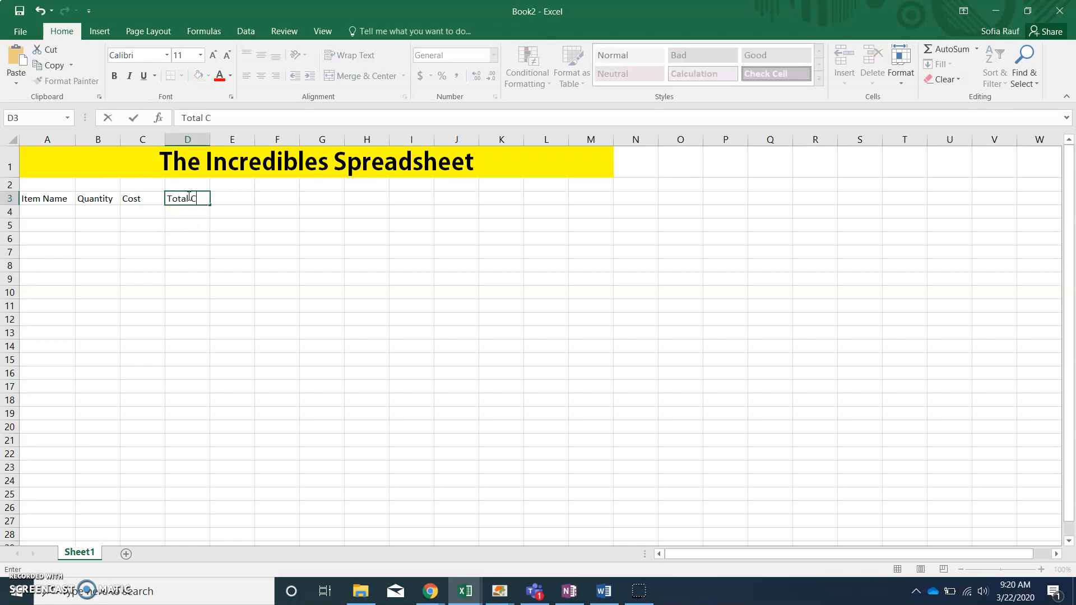
pyautogui.click(192, 251)
# Make the header row A3:D3 bold.
pyautogui.click(178, 203)
pyautogui.moveTo(154, 200); pyautogui.dragTo(48, 197)
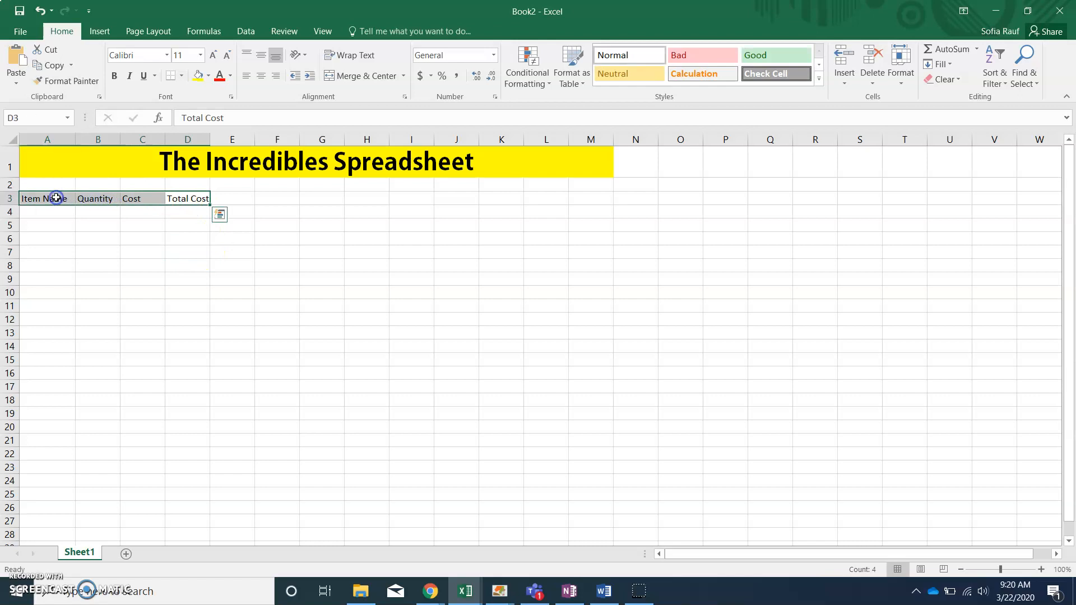
pyautogui.click(114, 75)
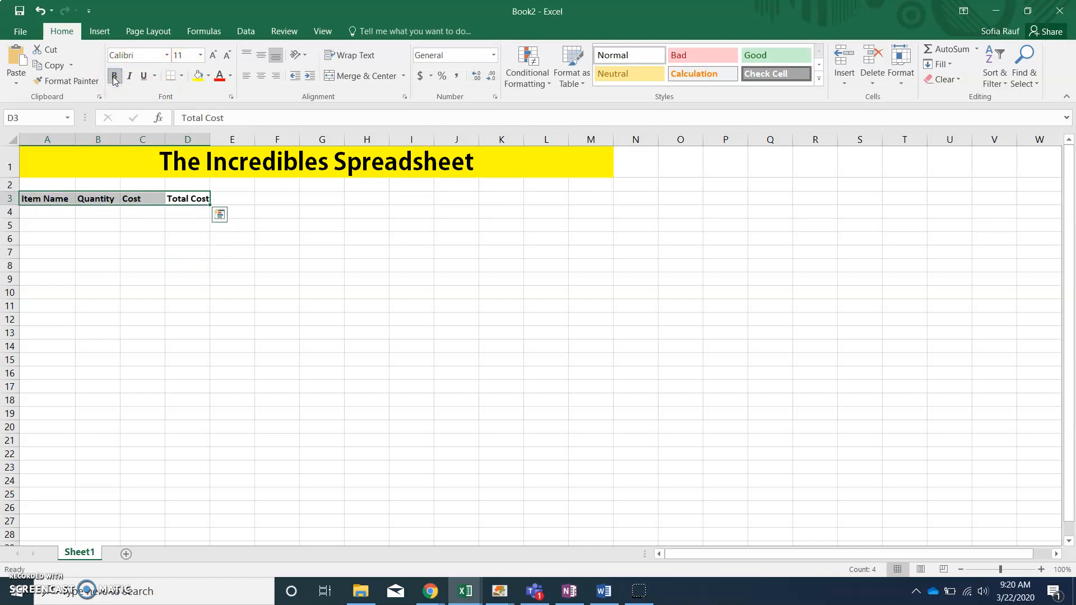
# Enter the item "Superpower Gun" in A4 with a quantity of 3 in B4.
pyautogui.click(53, 212)
pyautogui.write('Superpower u')
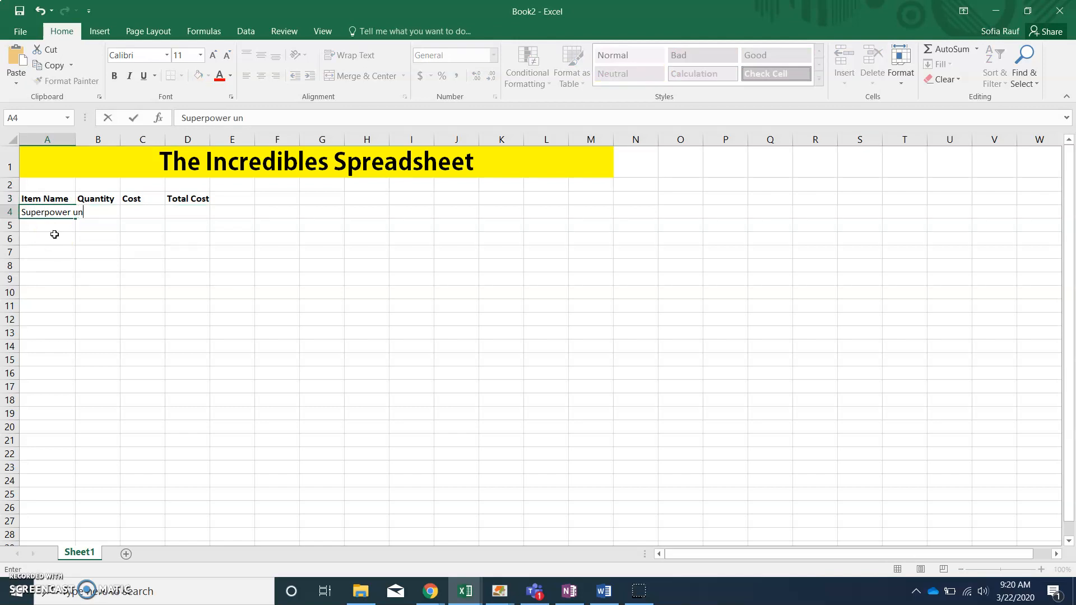
pyautogui.write('n')
pyautogui.click(97, 345)
pyautogui.click(105, 212)
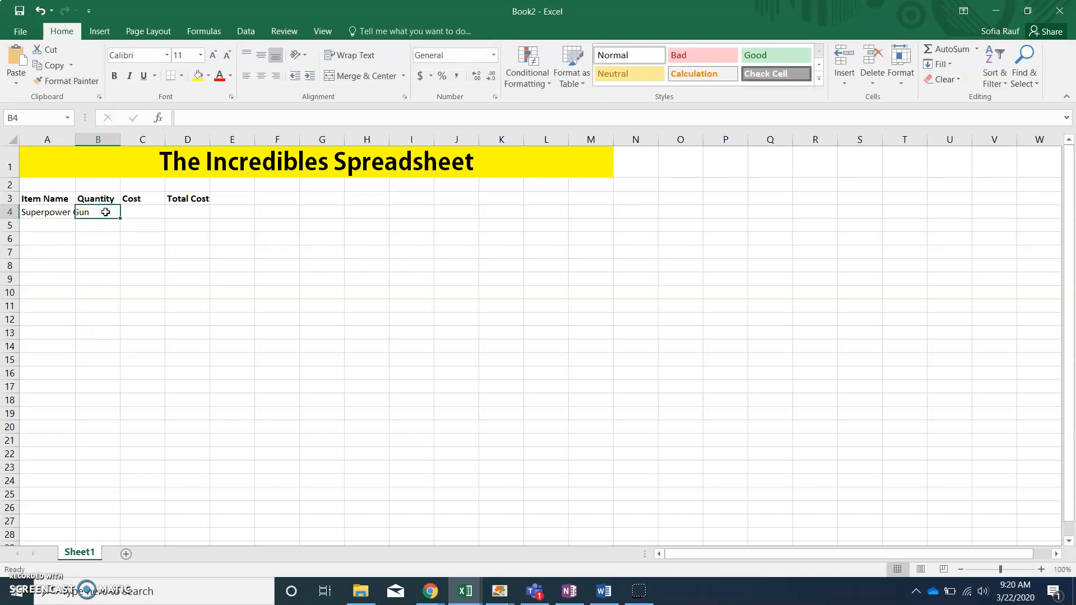
pyautogui.write('3')
pyautogui.press('Return')
# Widen column A so the full item name in A4 fits.
pyautogui.click(56, 211)
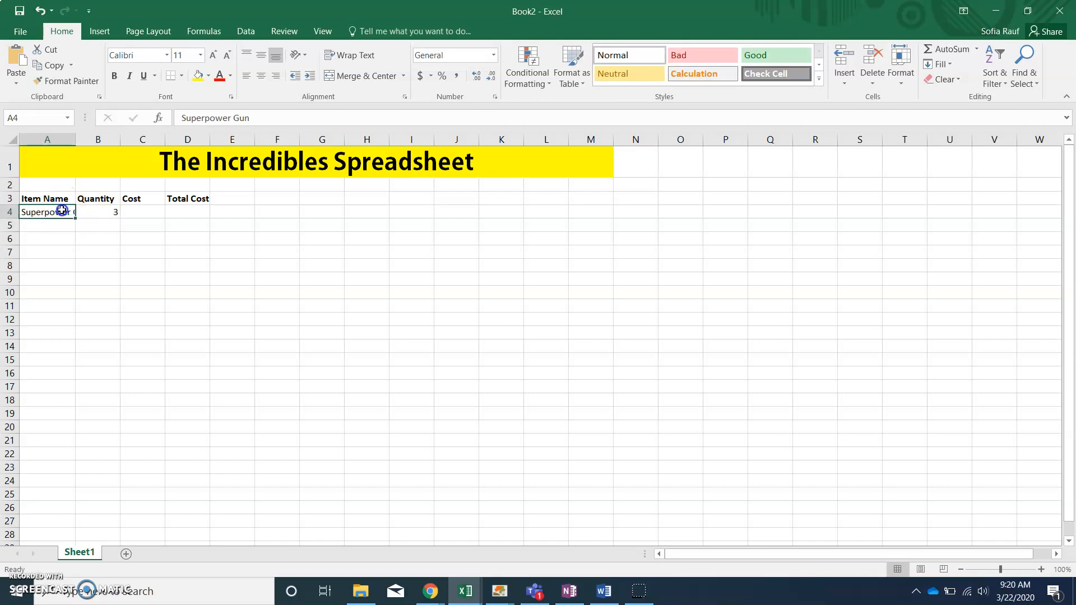
pyautogui.click(76, 140)
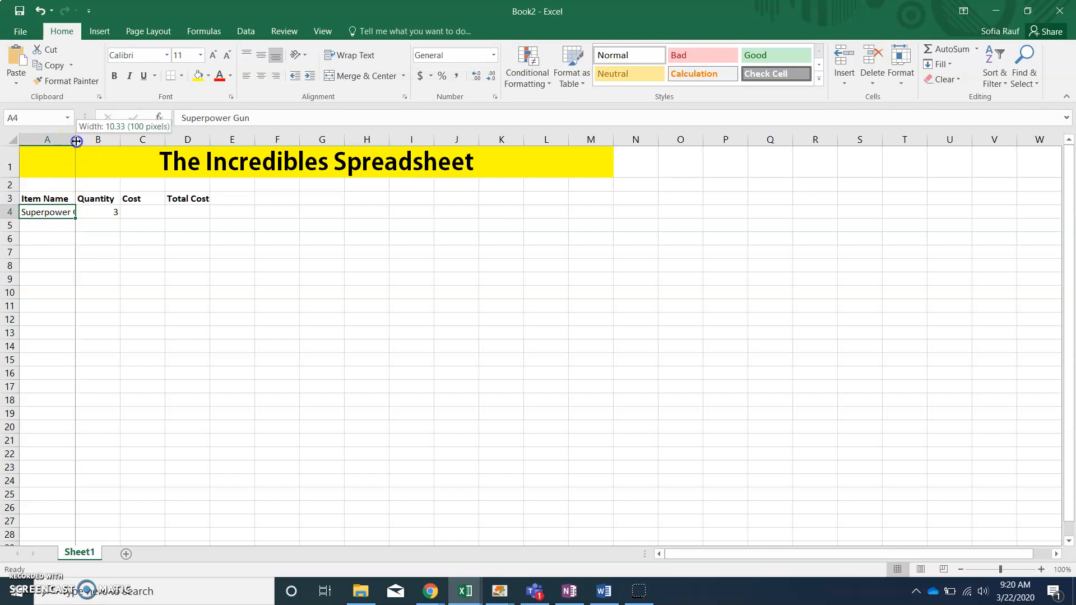
pyautogui.moveTo(76, 140); pyautogui.dragTo(121, 139)
pyautogui.doubleClick(101, 139)
pyautogui.click(116, 139)
pyautogui.click(62, 223)
pyautogui.press('Down')
pyautogui.press('Down')
pyautogui.press('Down')
pyautogui.click(140, 223)
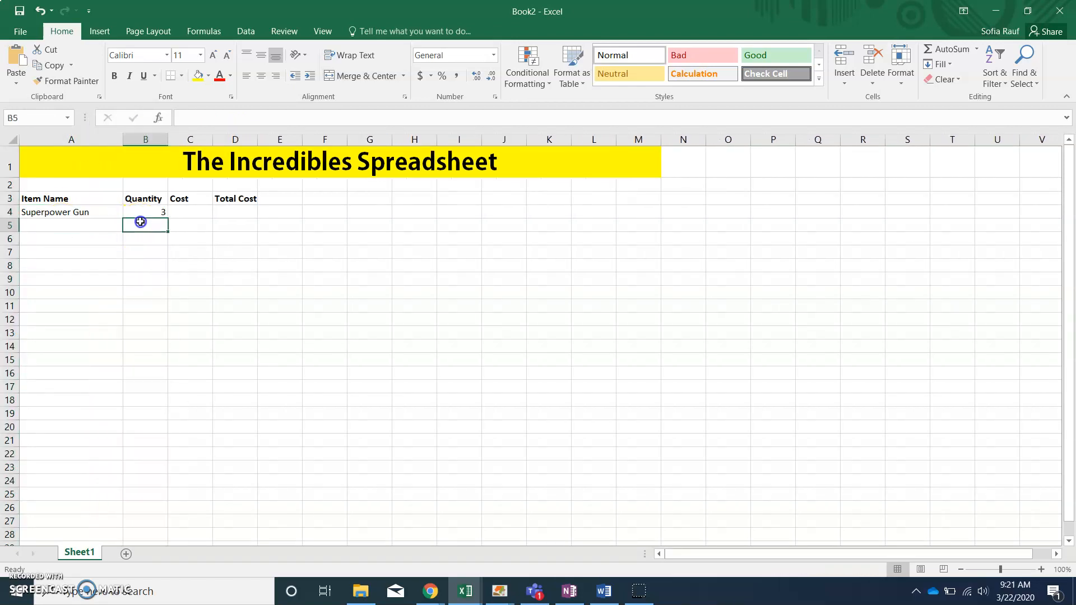
# Enter 4 as the cost of the Superpower Gun in cell C4.
pyautogui.click(190, 209)
pyautogui.write('4')
pyautogui.press('Return')
# Apply the $ English (United States) accounting format to the whole Cost column C.
pyautogui.click(237, 211)
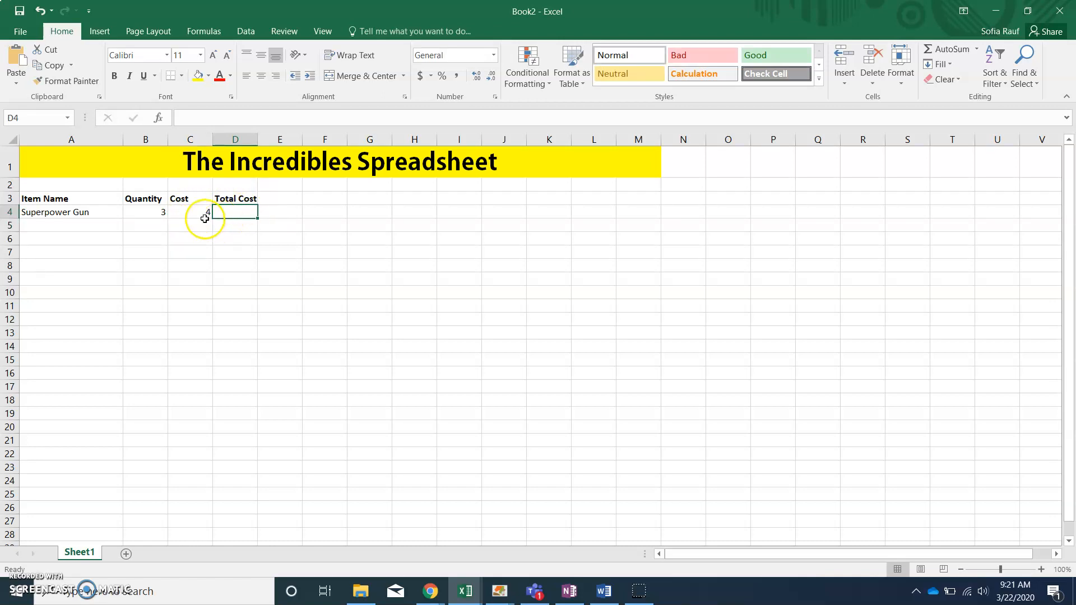
pyautogui.click(190, 140)
pyautogui.click(197, 212)
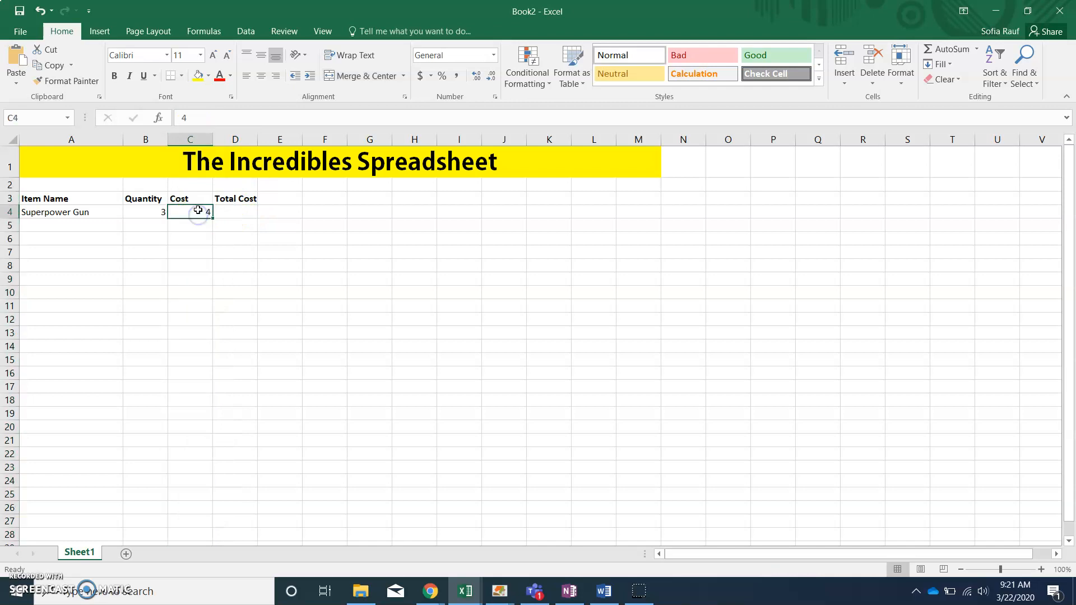
pyautogui.click(200, 140)
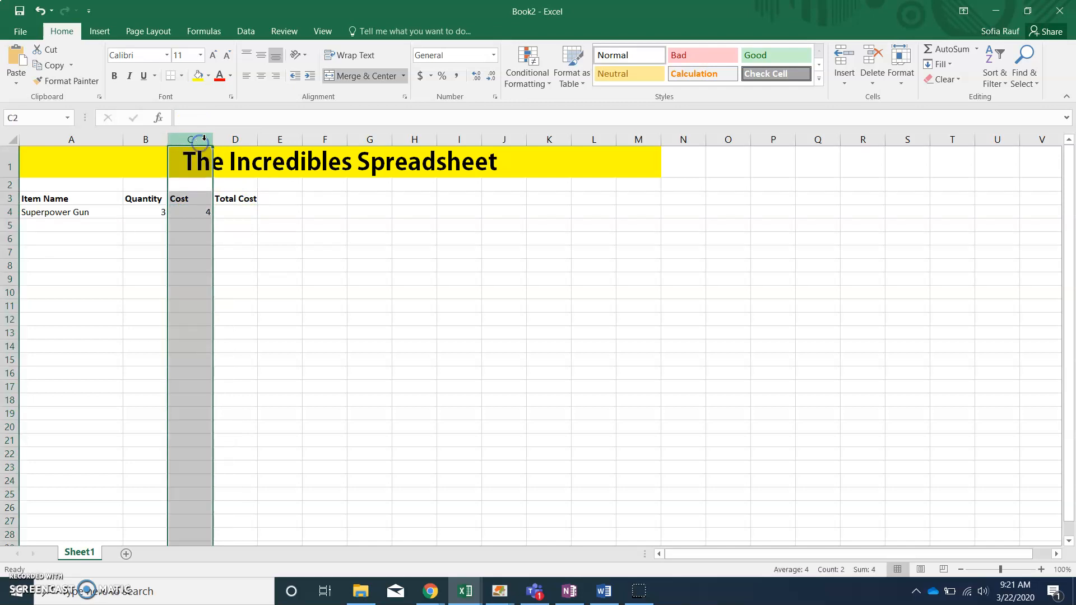
pyautogui.click(430, 76)
pyautogui.click(437, 109)
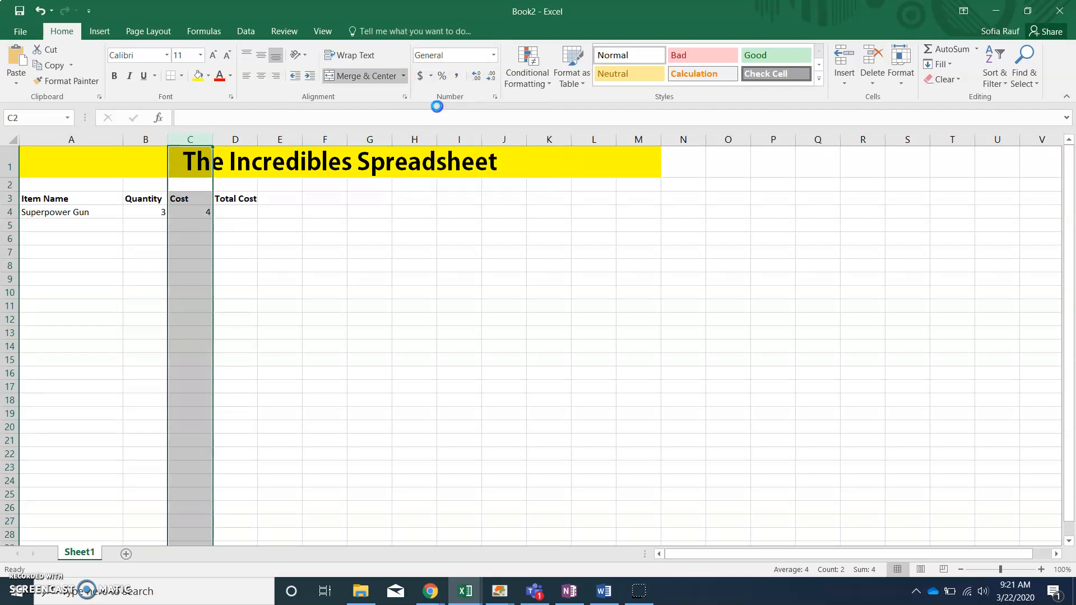
pyautogui.click(431, 77)
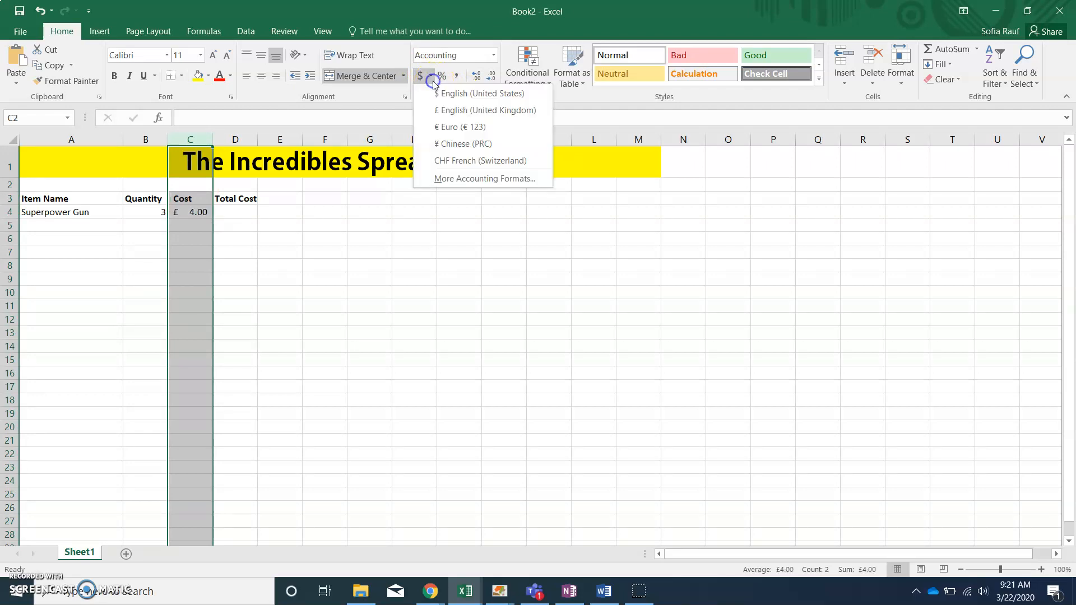
pyautogui.click(440, 95)
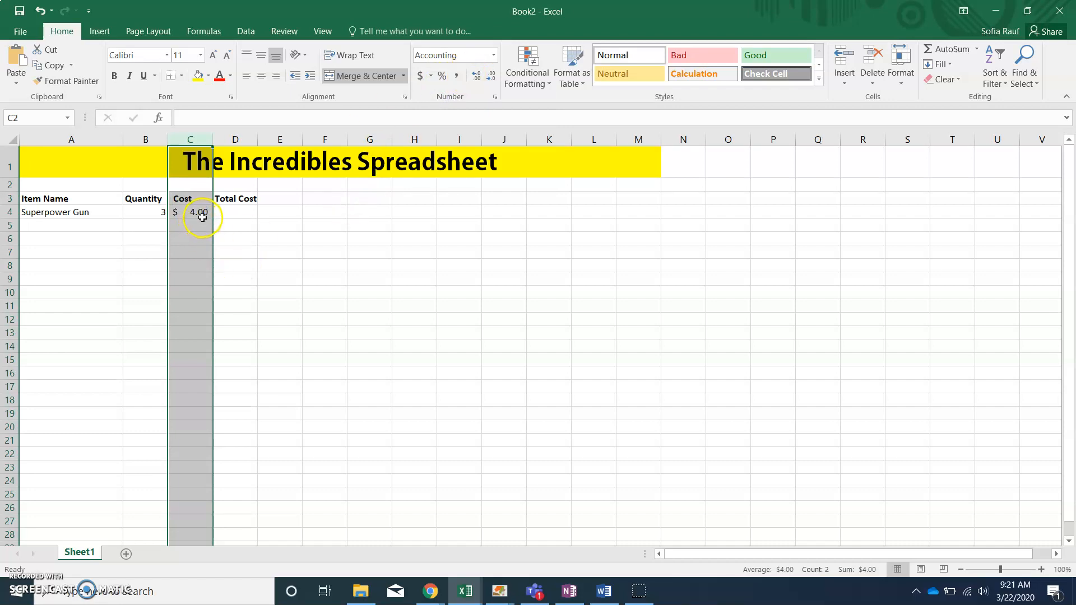
# Apply the dollar accounting format to the Total Cost column D and widen the column so its header fits.
pyautogui.click(231, 209)
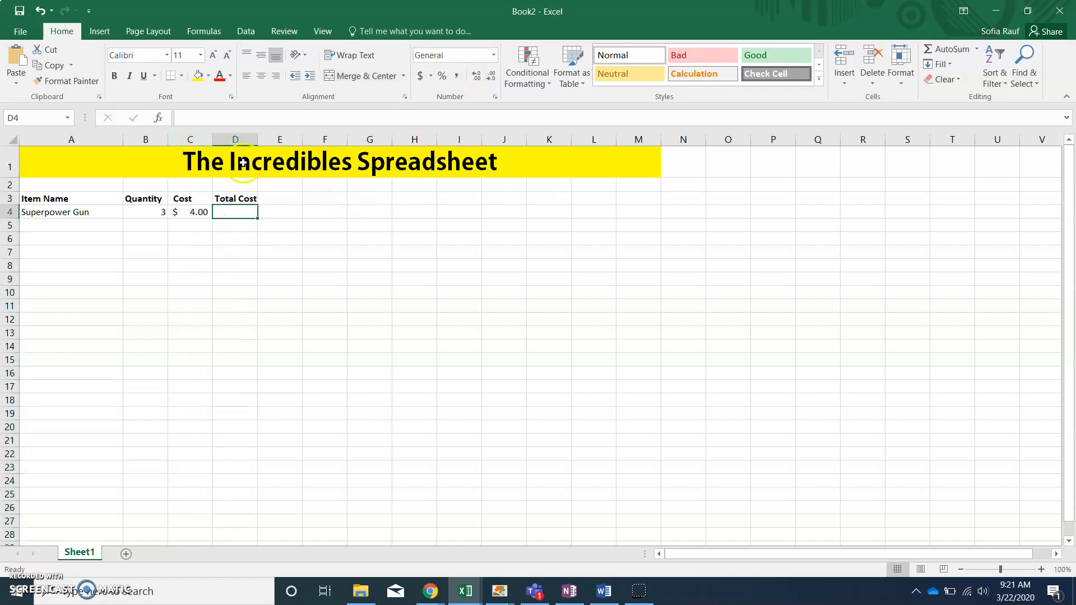
pyautogui.click(237, 138)
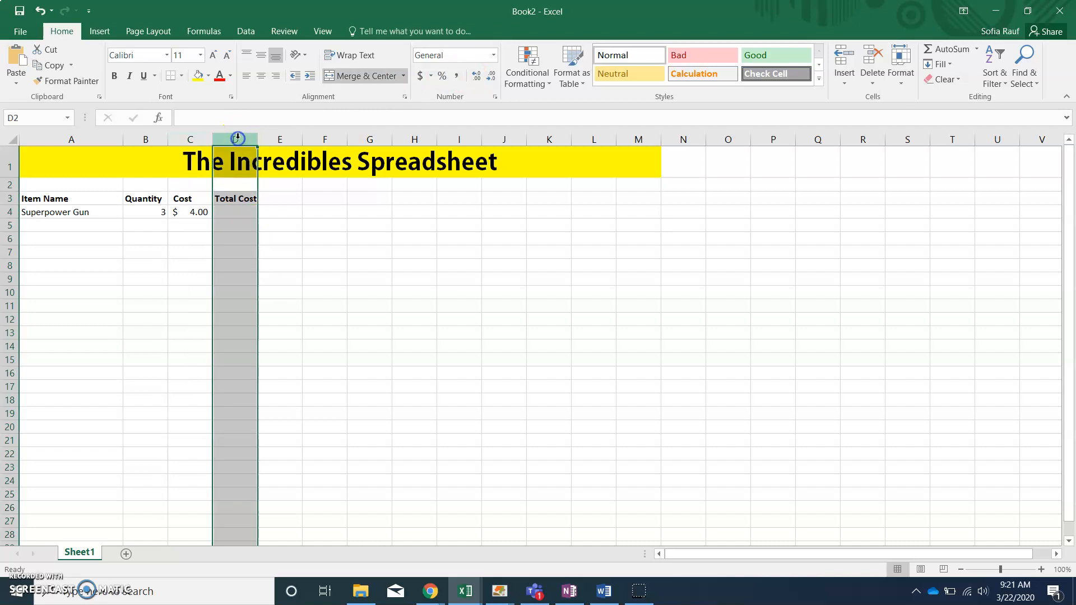
pyautogui.click(230, 212)
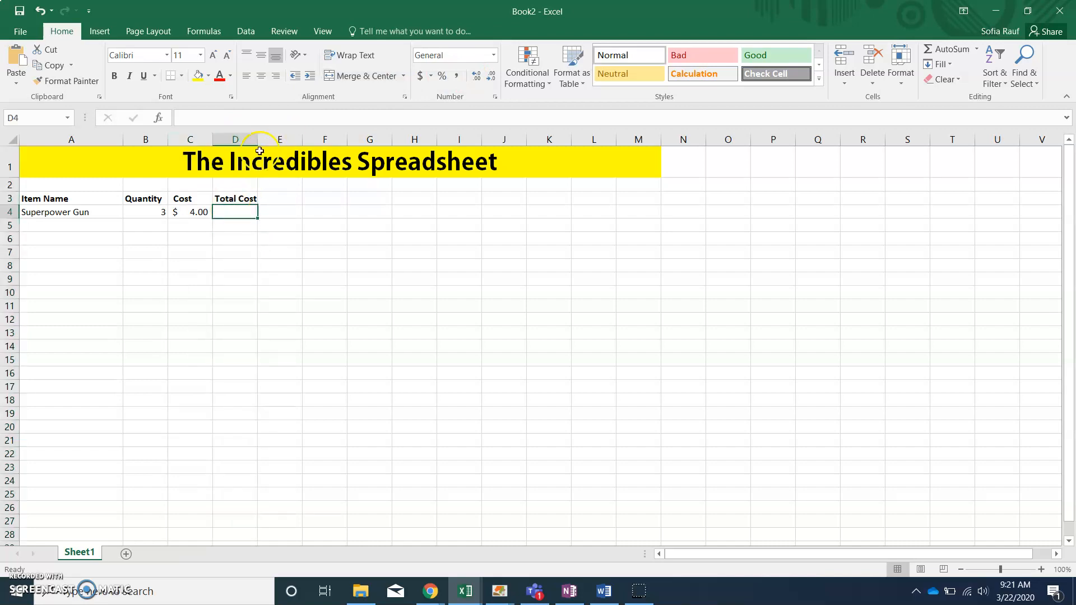
pyautogui.click(237, 136)
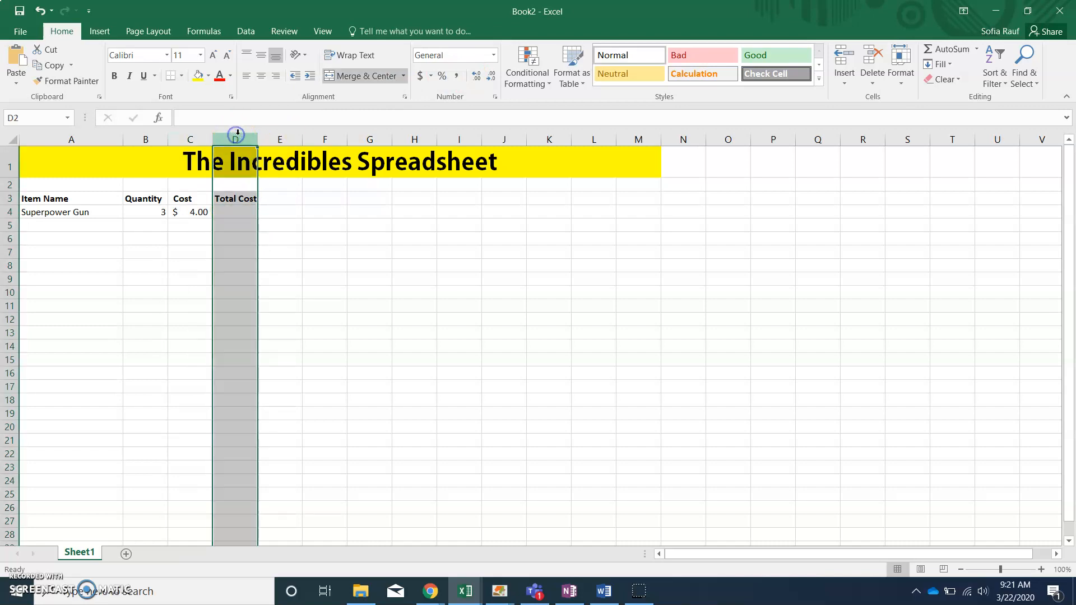
pyautogui.click(421, 77)
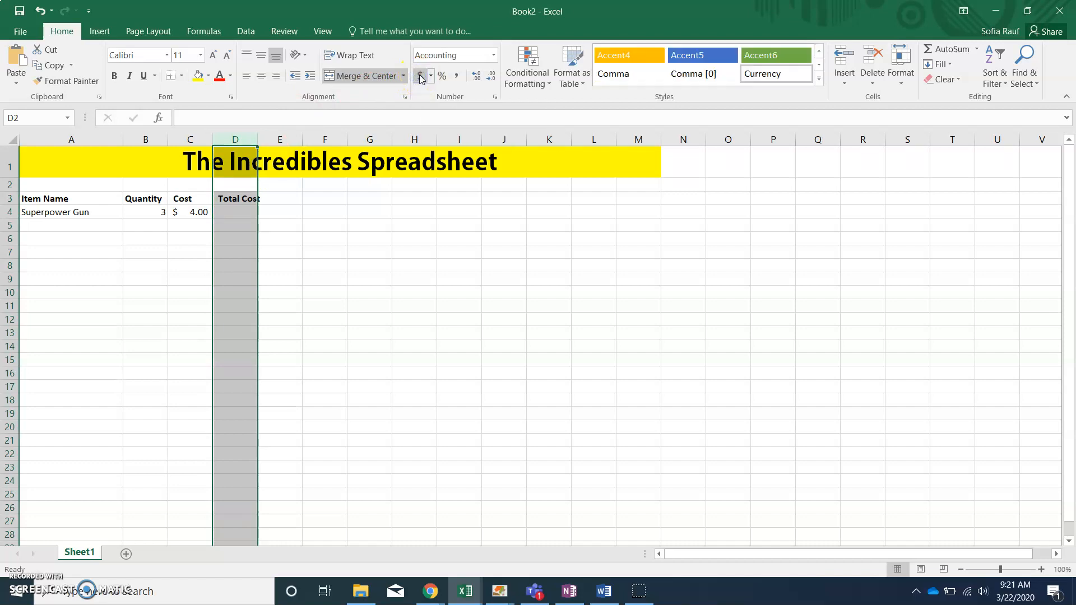
pyautogui.moveTo(258, 139); pyautogui.dragTo(273, 139)
pyautogui.click(241, 211)
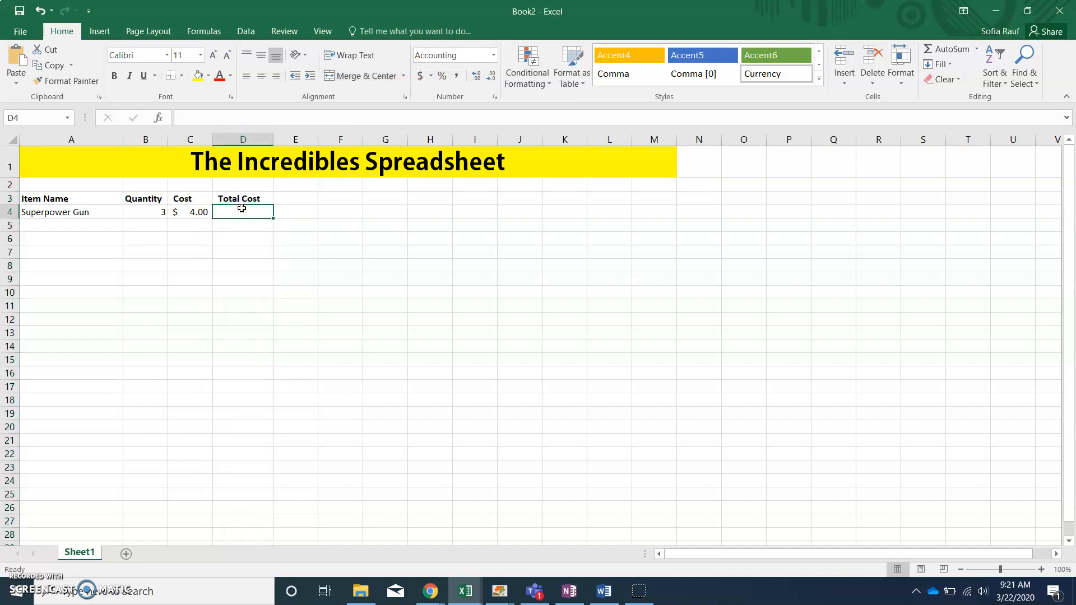
# Enter the item "Notebook" in A5 with a quantity of 4 in B5.
pyautogui.click(62, 226)
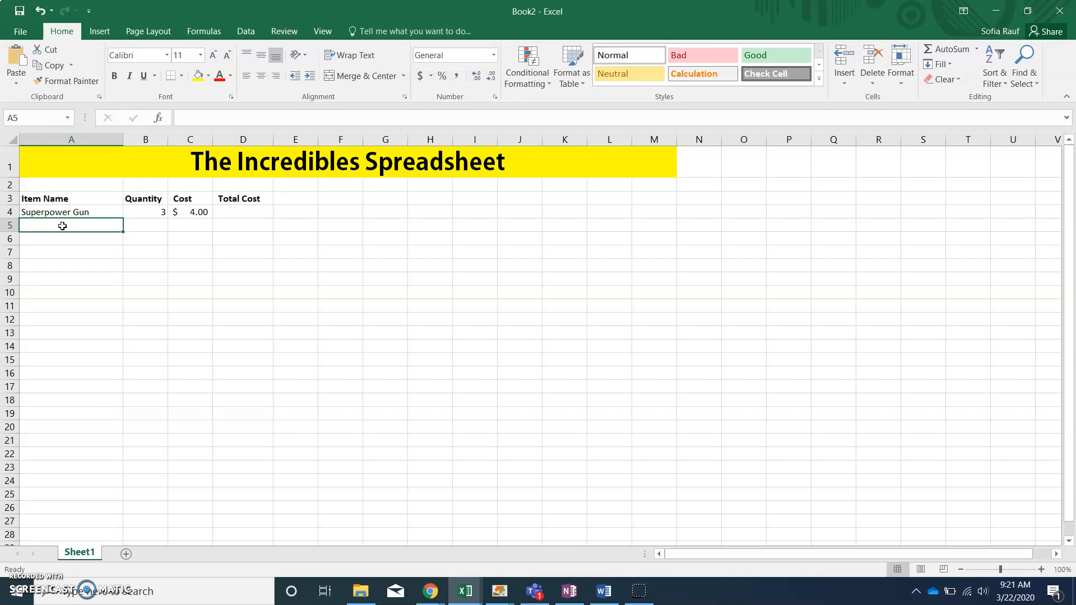
pyautogui.write('Notebook')
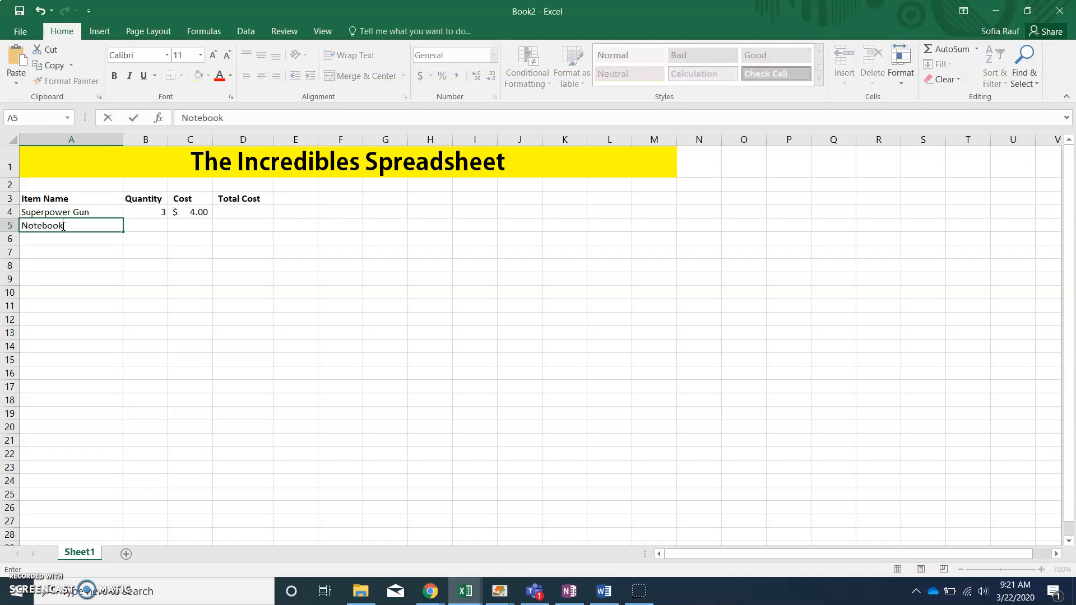
pyautogui.press('Return')
pyautogui.press('Right')
pyautogui.press('Up')
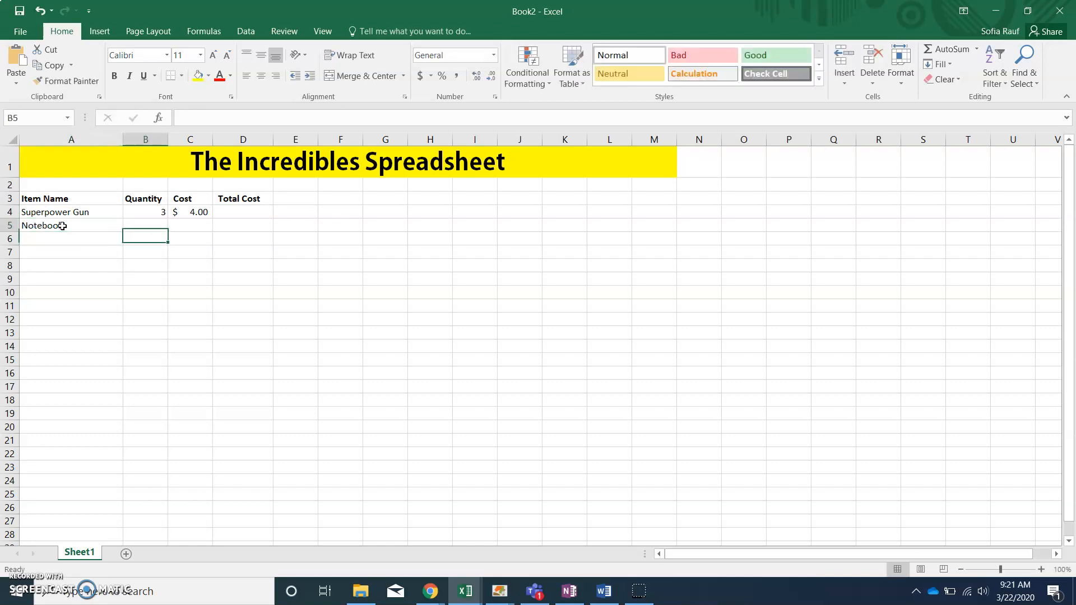
pyautogui.write('4')
pyautogui.press('Tab')
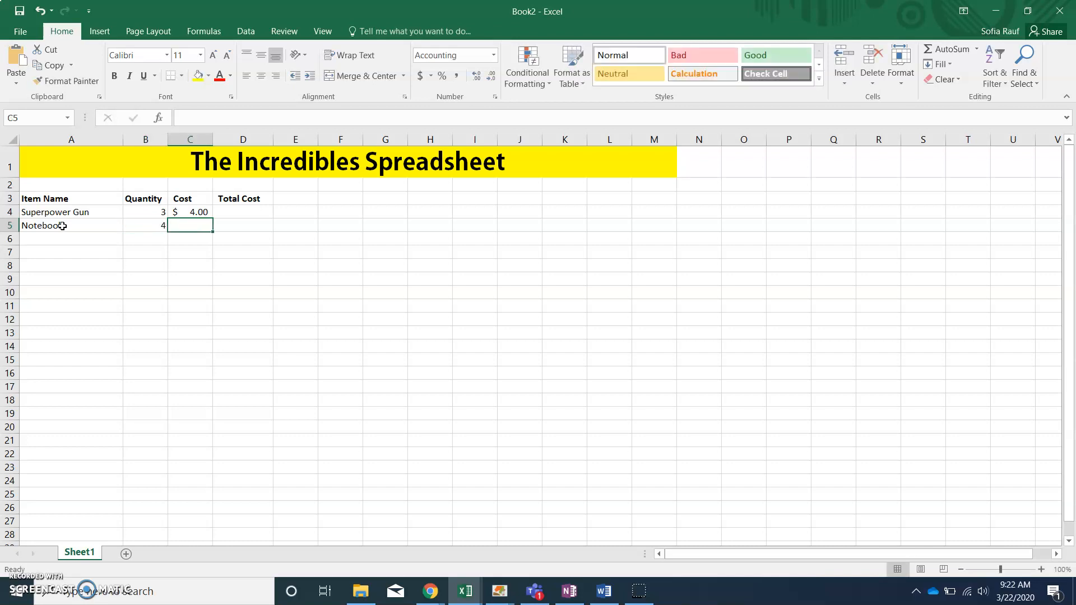
# Enter 0.50 as the cost of the Notebook in cell C5.
pyautogui.write('50')
pyautogui.press('Return')
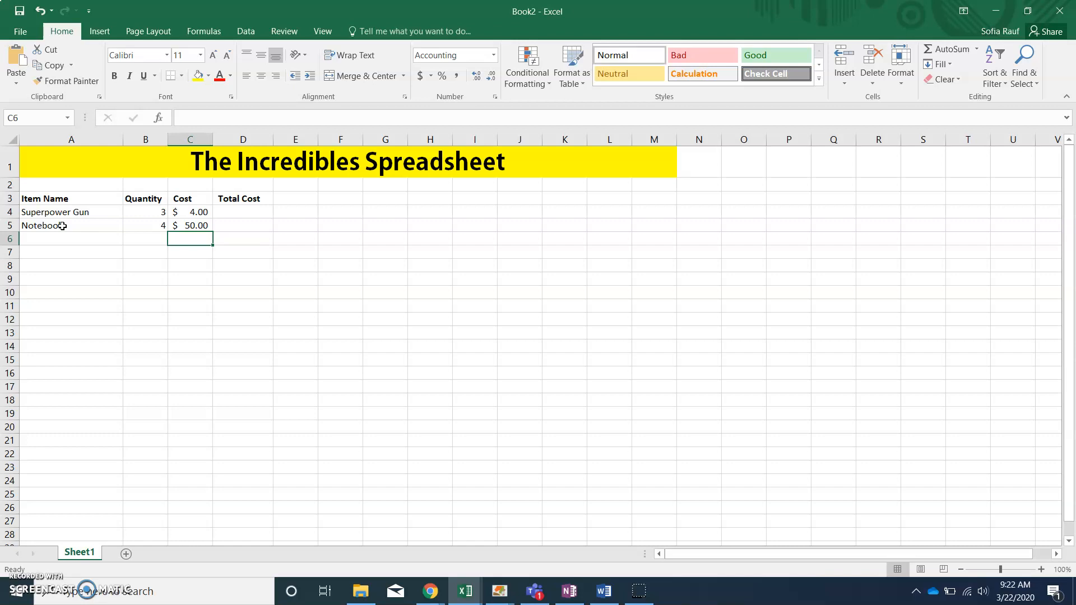
pyautogui.click(179, 225)
pyautogui.write('0')
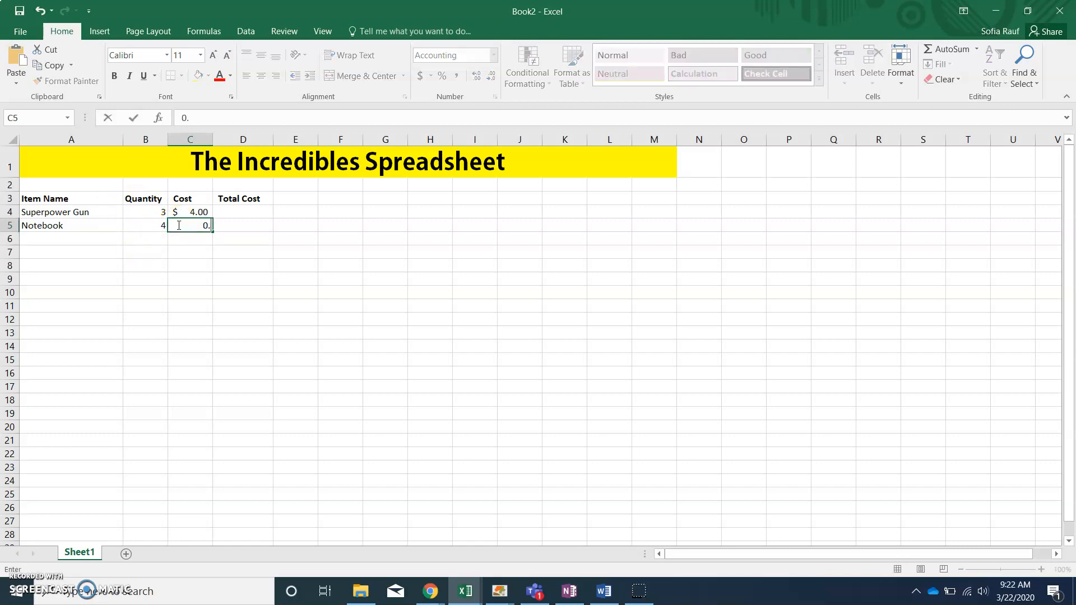
pyautogui.write('.50')
pyautogui.press('Return')
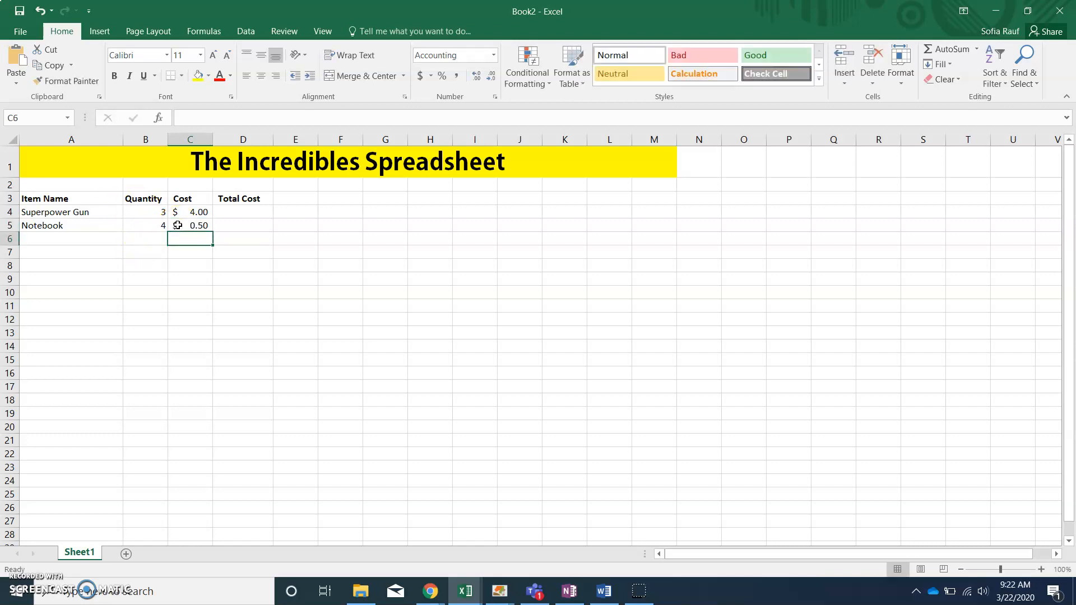
# Calculate the Superpower Gun's total cost in D4 with the formula =B4*C4.
pyautogui.click(257, 209)
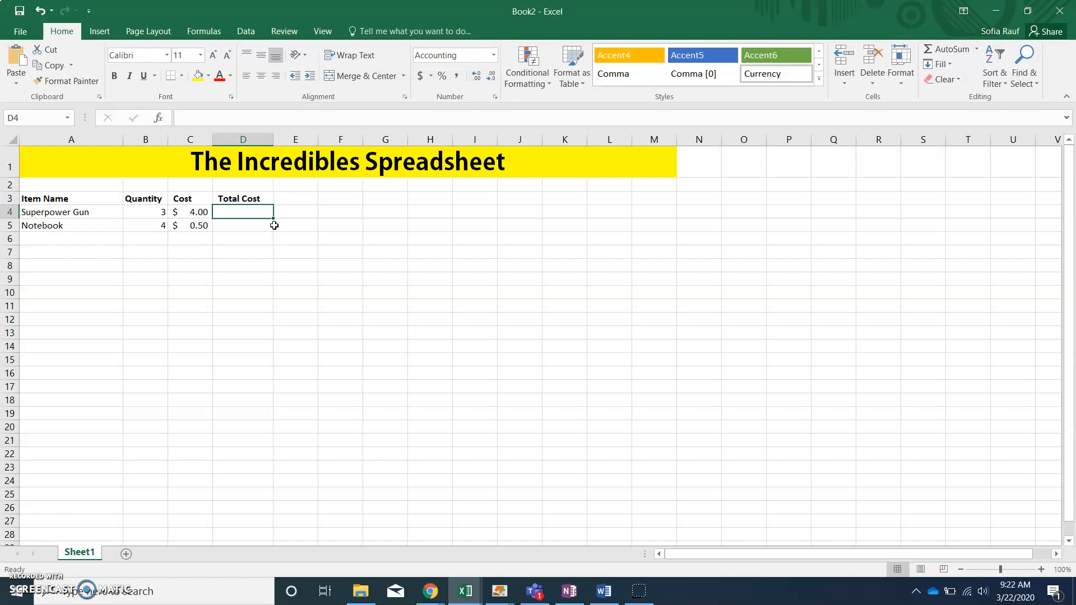
pyautogui.write('=')
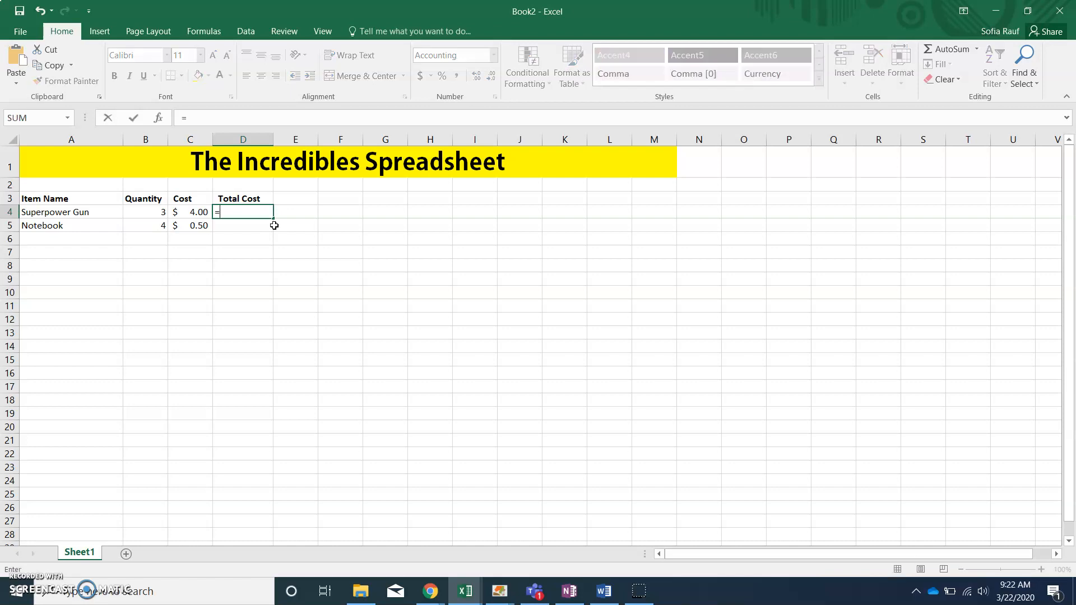
pyautogui.click(142, 211)
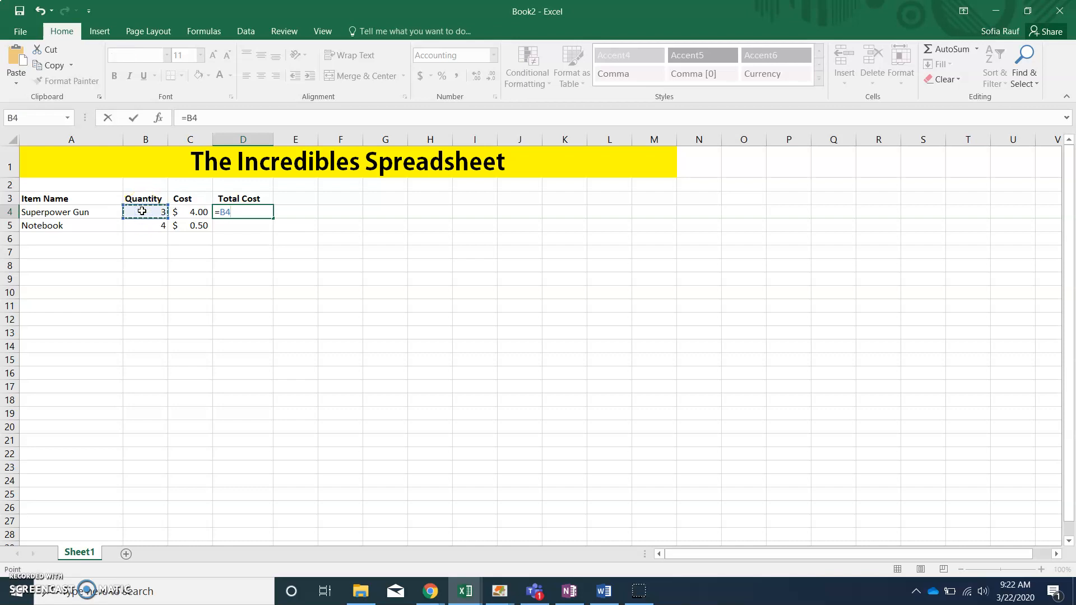
pyautogui.write('*')
pyautogui.click(184, 217)
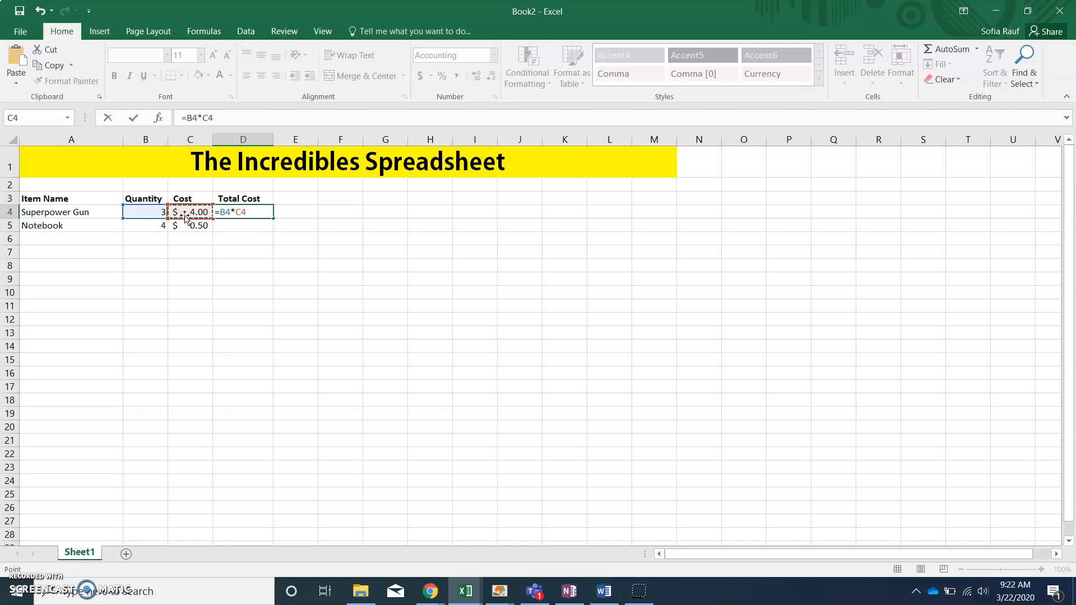
pyautogui.press('Return')
pyautogui.click(268, 213)
# Calculate the Notebook's total cost in D5 with the formula =B5*C5.
pyautogui.click(250, 224)
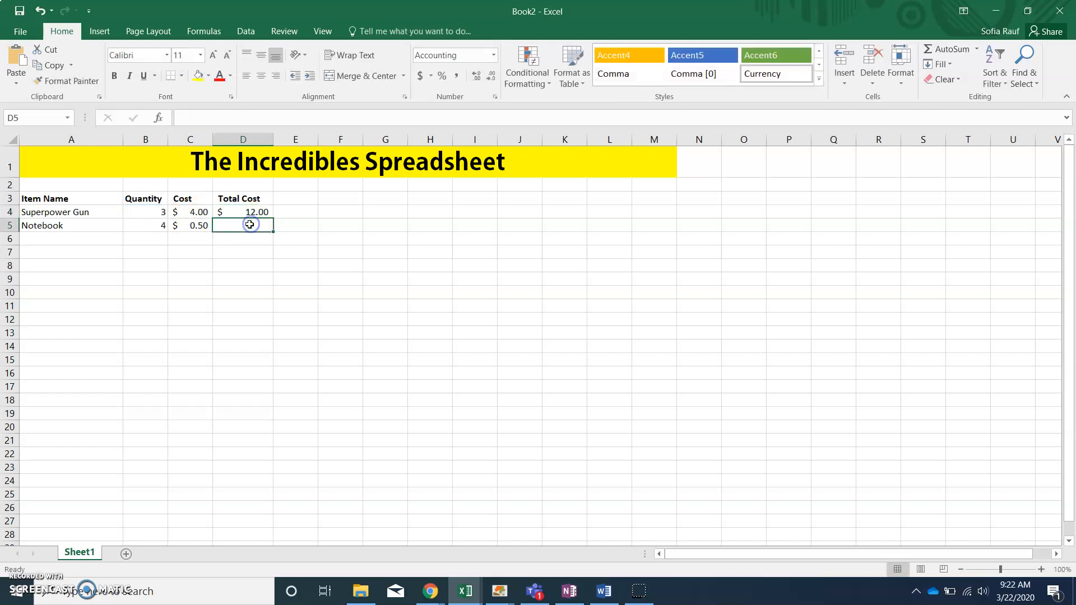
pyautogui.write('=')
pyautogui.click(148, 226)
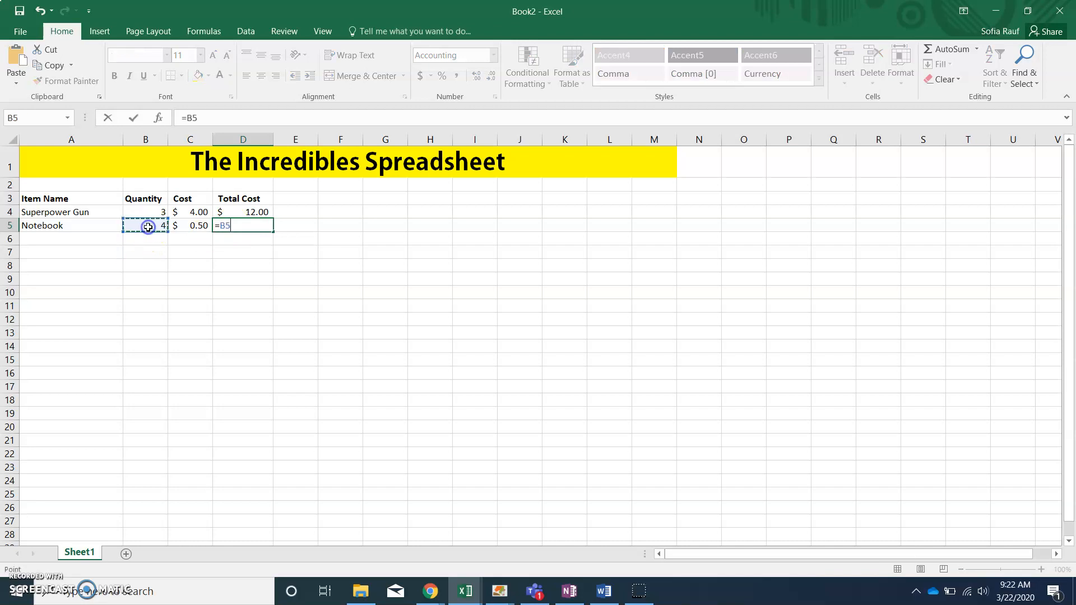
pyautogui.write('*')
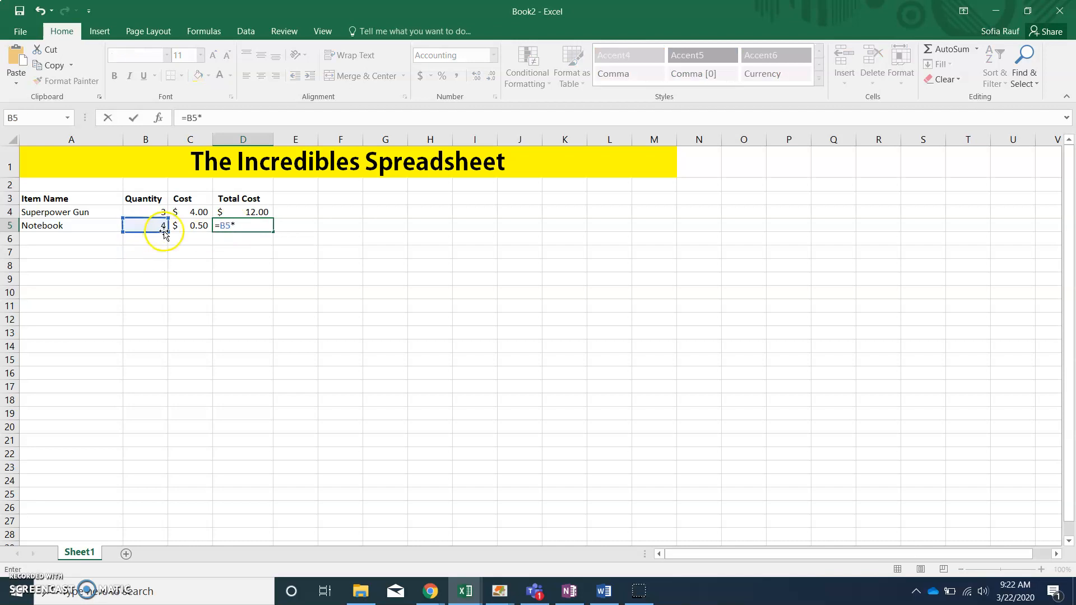
pyautogui.click(183, 227)
pyautogui.press('Return')
pyautogui.click(233, 224)
# Set the Superpower Gun's quantity in B4 to 4 and check its total cost in D4.
pyautogui.click(158, 216)
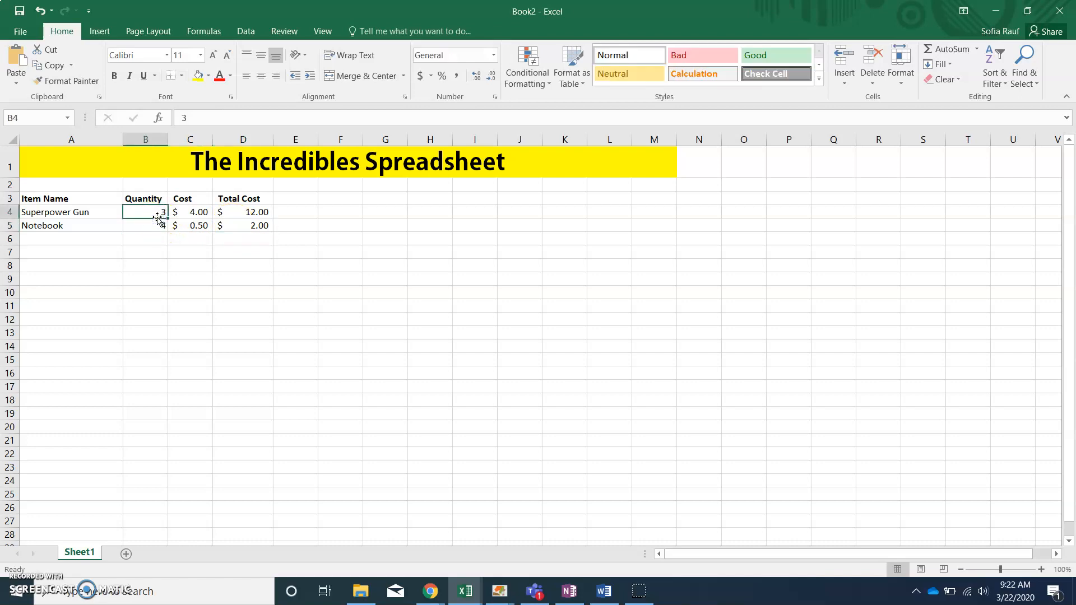
pyautogui.write('4')
pyautogui.press('Return')
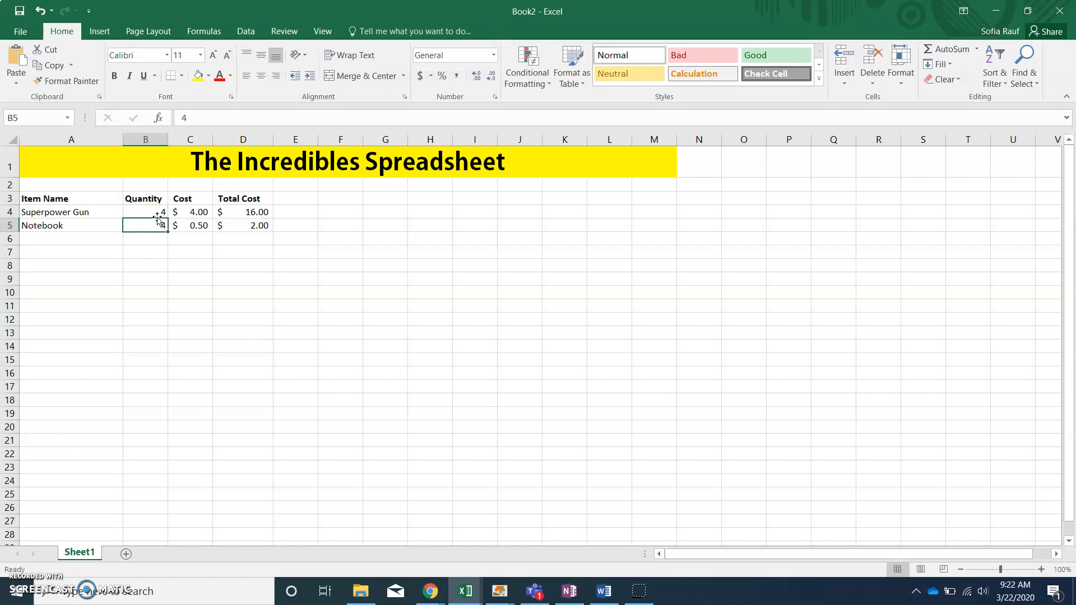
pyautogui.click(252, 213)
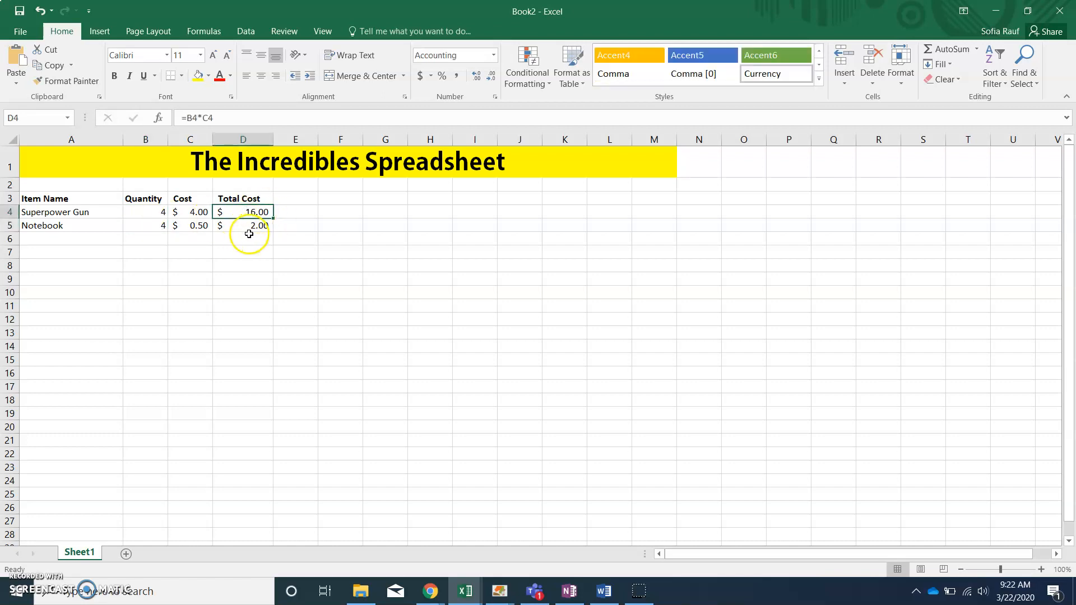
pyautogui.moveTo(85, 200); pyautogui.dragTo(257, 334)
pyautogui.click(134, 223)
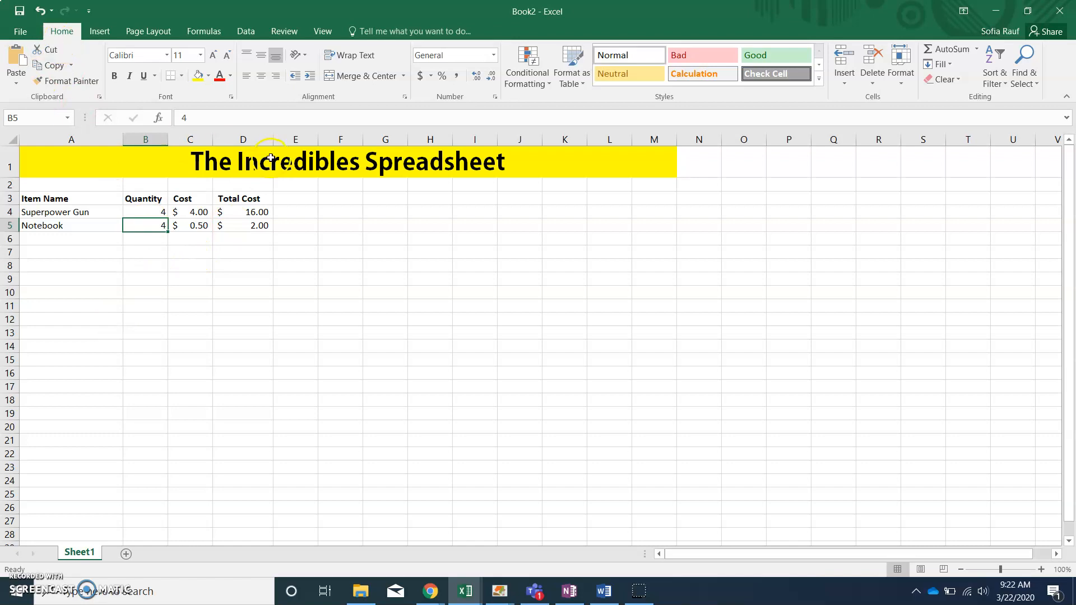
pyautogui.click(640, 593)
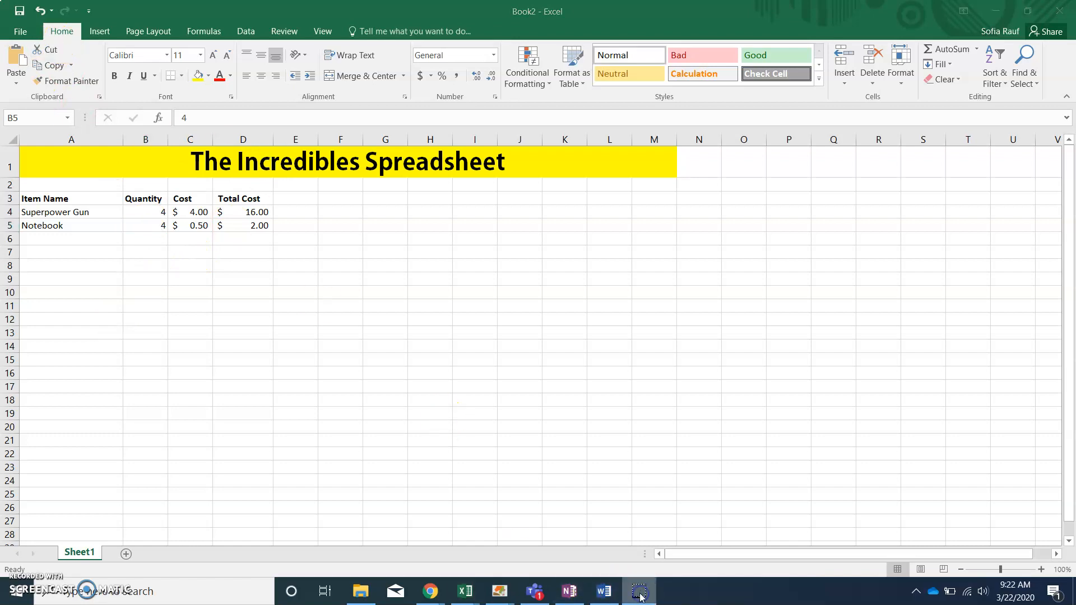